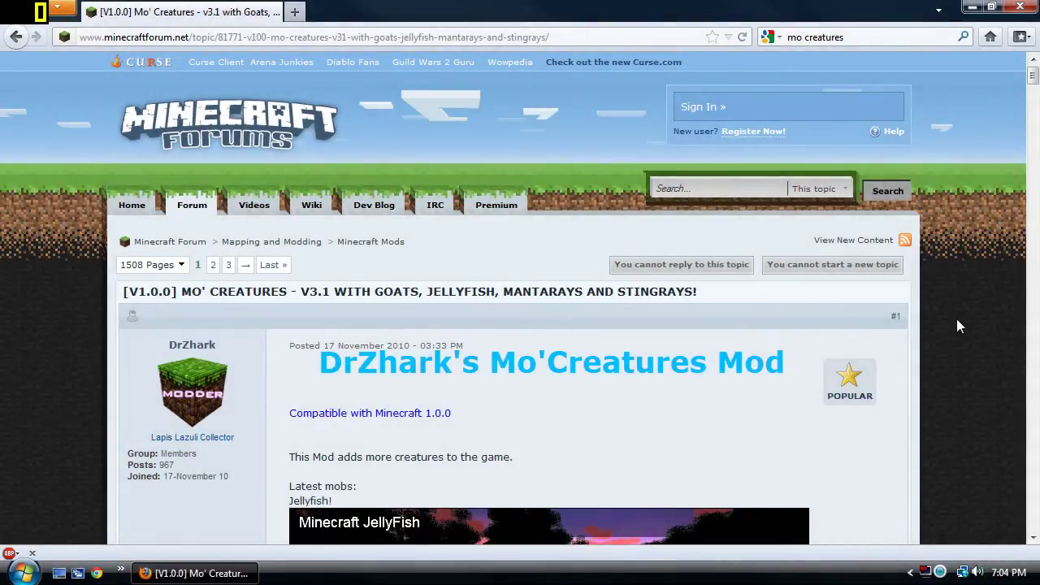
Download Mo'Creatures Mod v3.1.0.zip through its link in the forum post, skipping the ad and saving the file from MediaFire.
{"action": "left_click", "coordinate": [487, 36]}
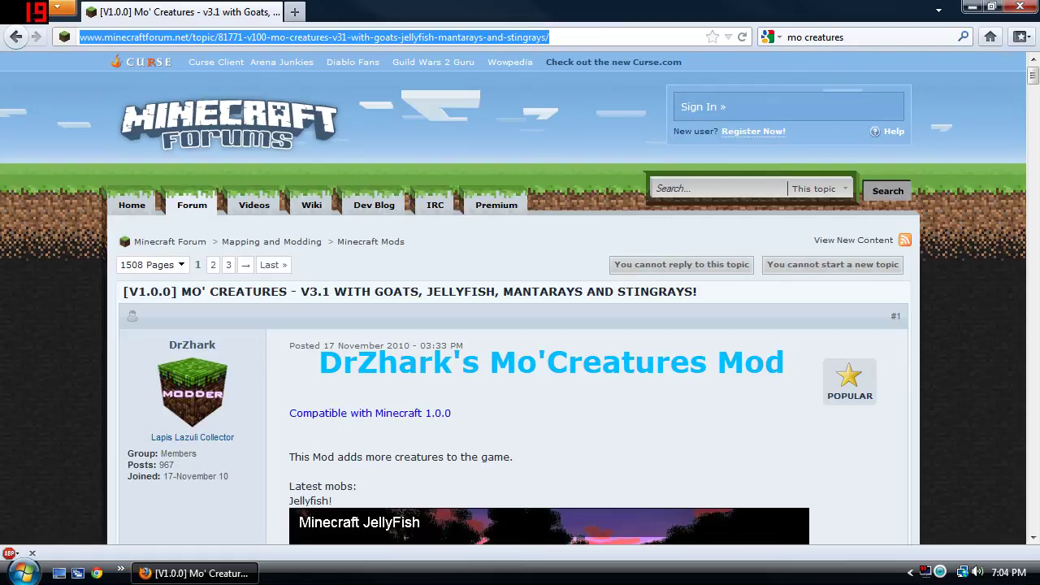
{"action": "left_click", "coordinate": [913, 378]}
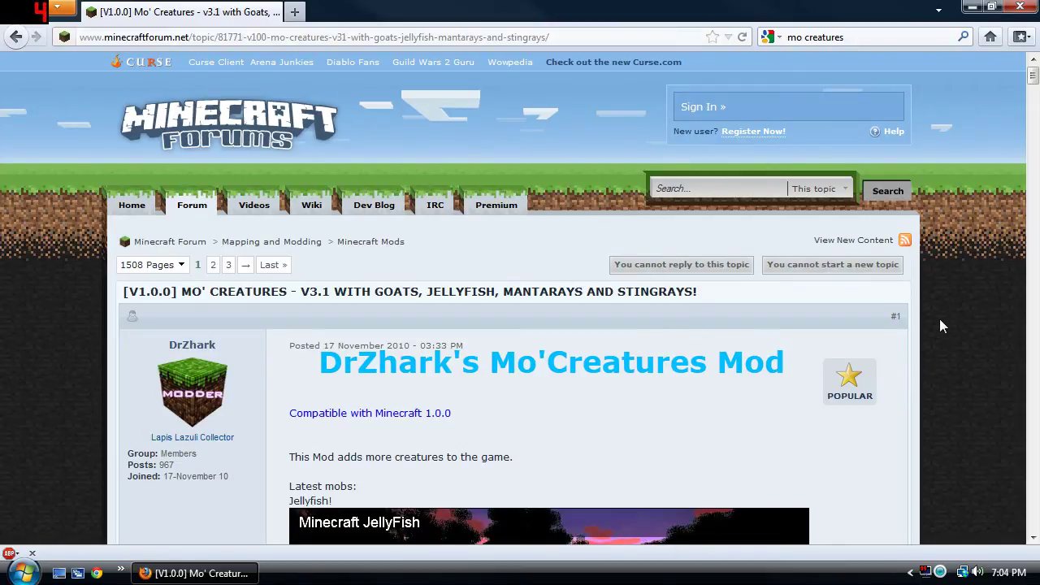
{"action": "scroll", "coordinate": [963, 296], "scroll_direction": "down", "scroll_amount": 15}
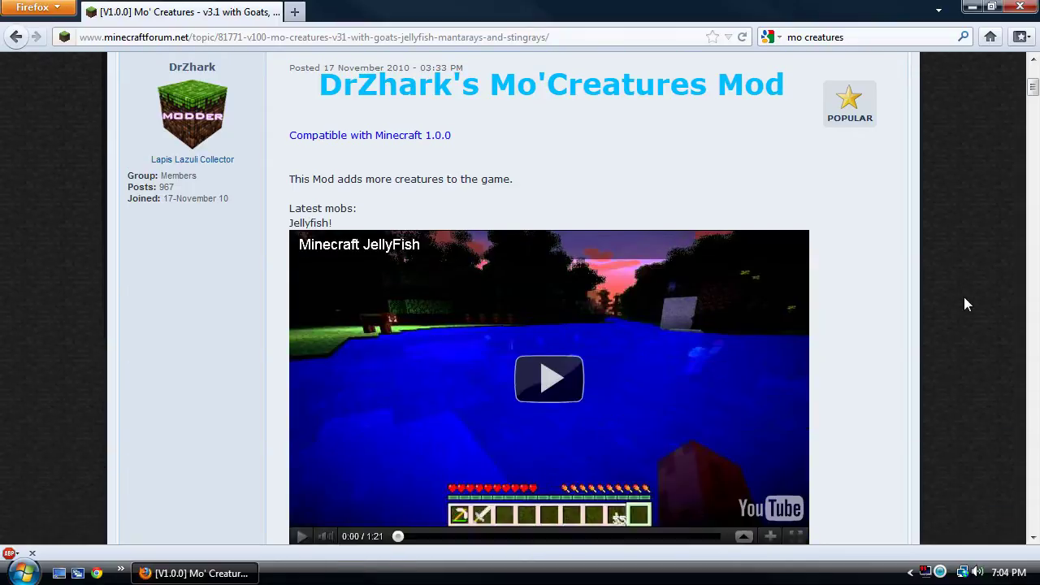
{"action": "scroll", "coordinate": [962, 298], "scroll_direction": "down", "scroll_amount": 10}
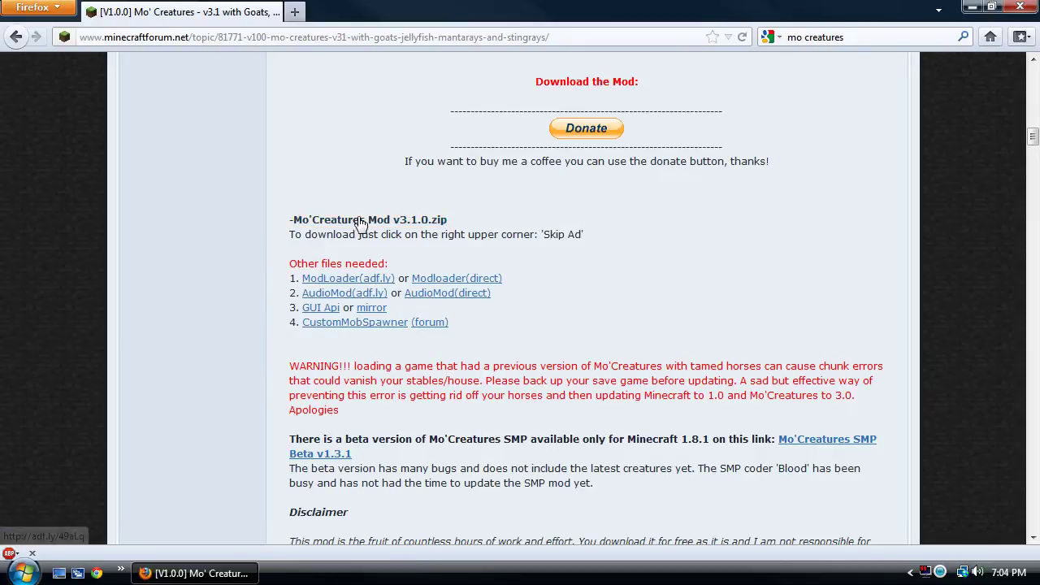
{"action": "left_click", "coordinate": [423, 220]}
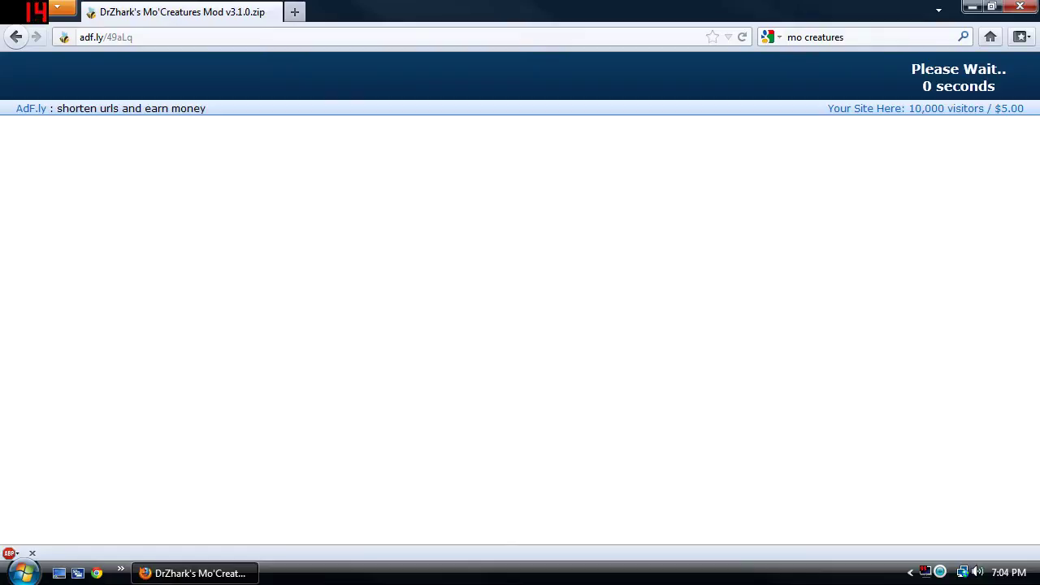
{"action": "left_click", "coordinate": [979, 81]}
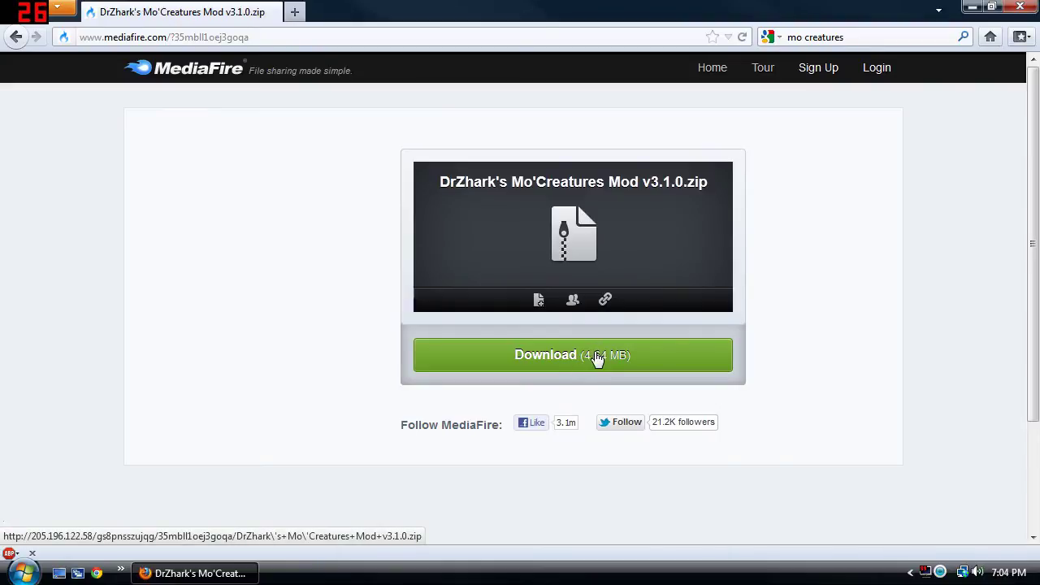
{"action": "left_click", "coordinate": [597, 359]}
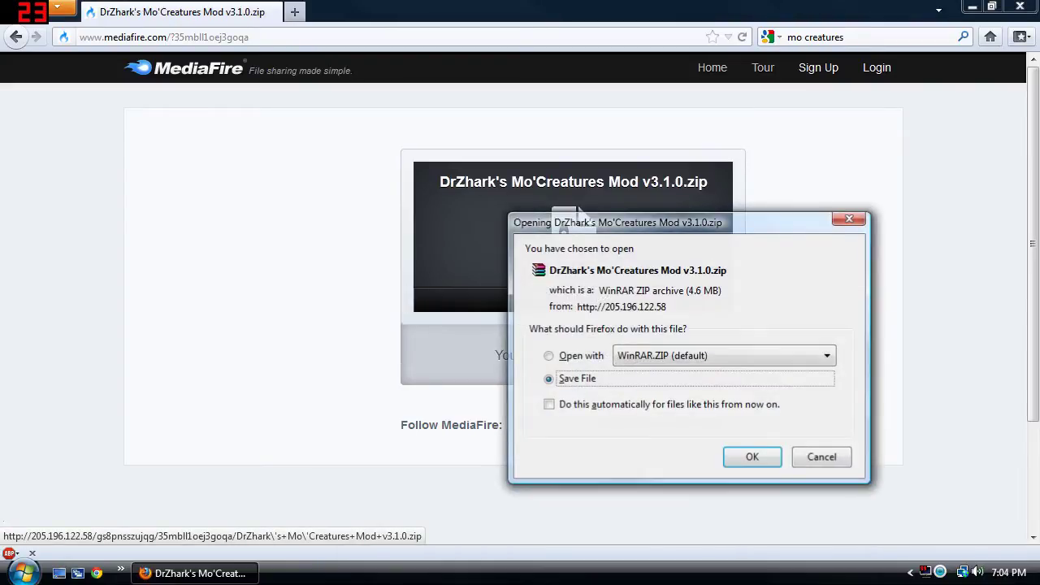
{"action": "left_click", "coordinate": [752, 456]}
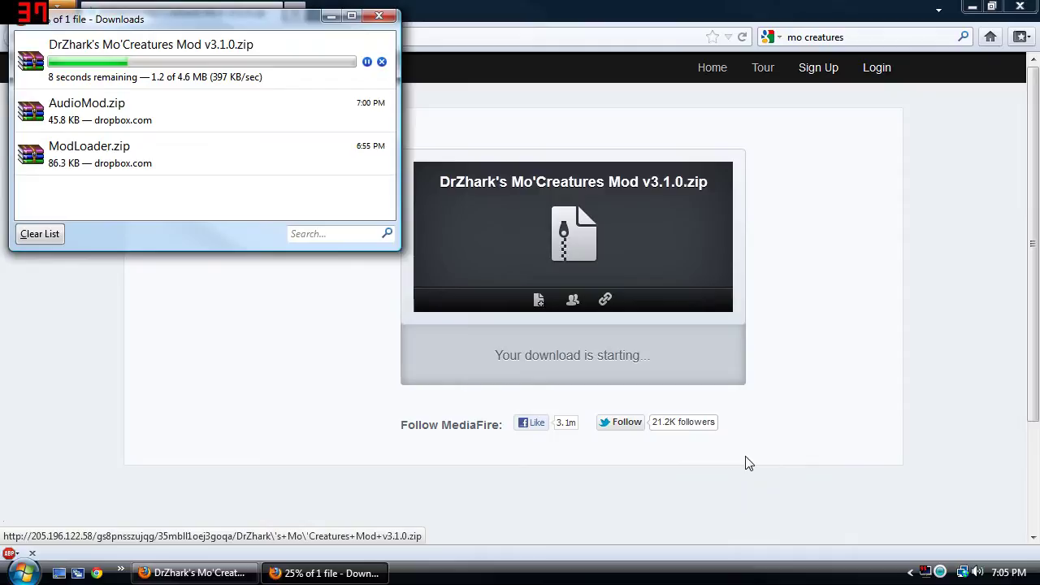
{"action": "left_click", "coordinate": [330, 17]}
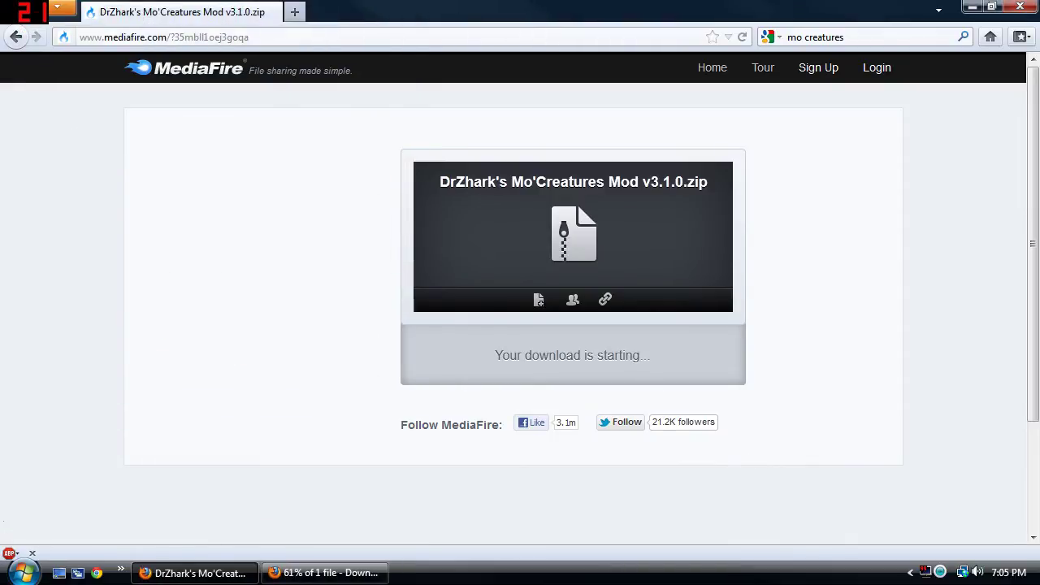
Return to the Mo'Creatures forum topic and download GuiAPI-0.12.0-1.0.0.zip through its GUI Api link, saving the file.
{"action": "left_click", "coordinate": [16, 38]}
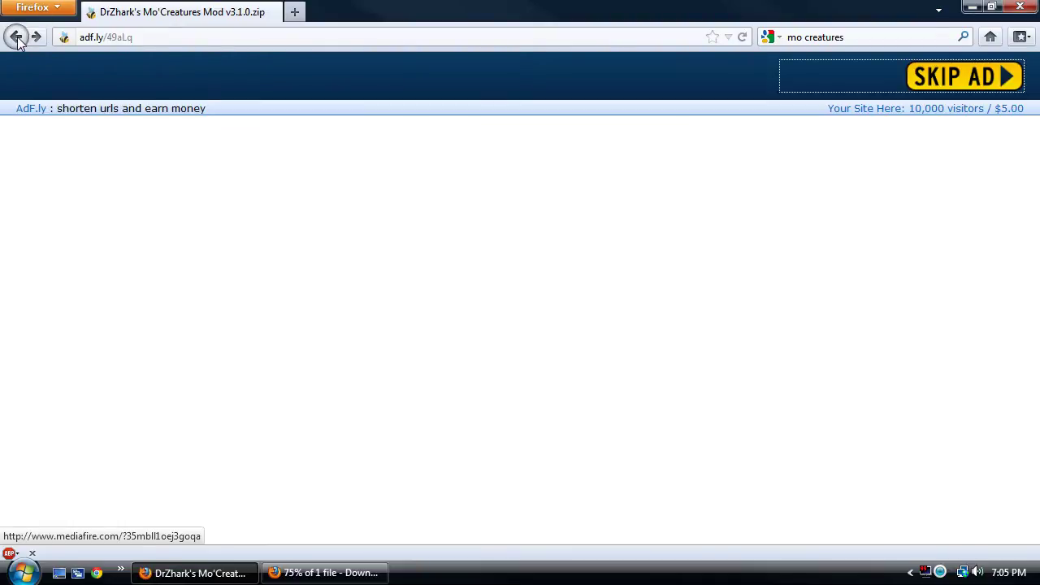
{"action": "left_click", "coordinate": [16, 38]}
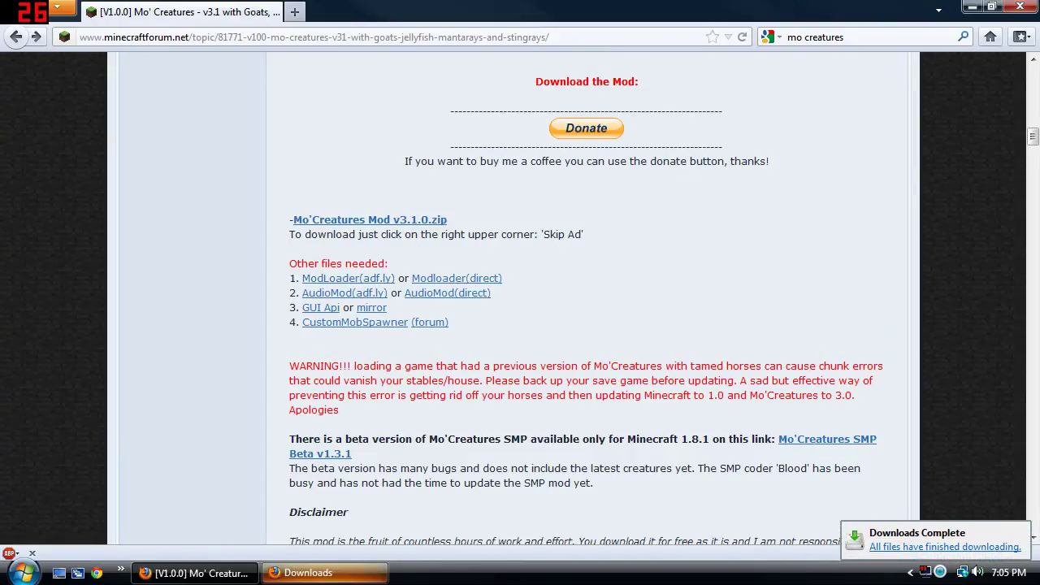
{"action": "key", "text": "ctrl+shift+y"}
{"action": "left_click", "coordinate": [333, 11]}
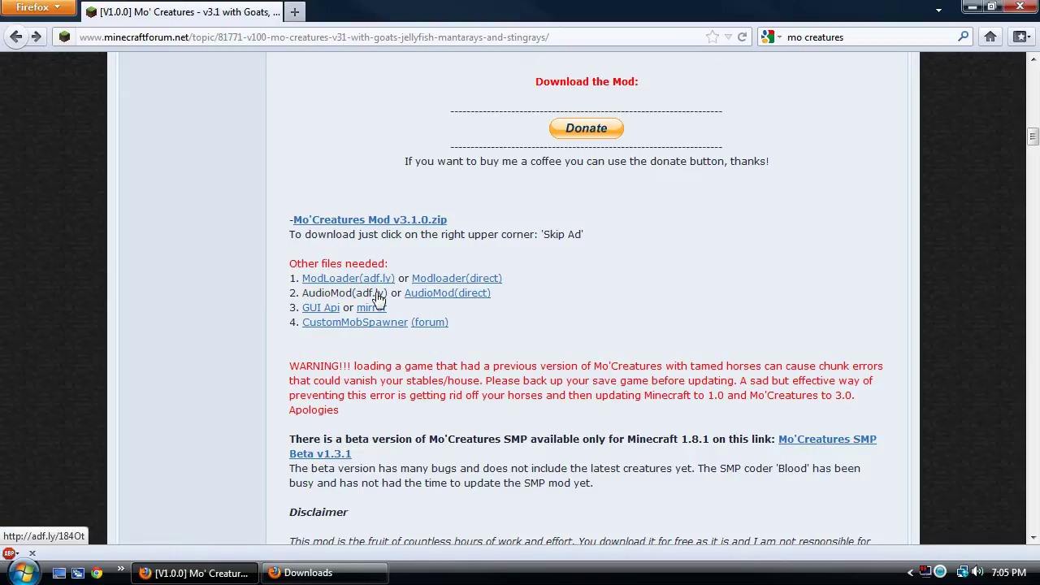
{"action": "left_click", "coordinate": [319, 310]}
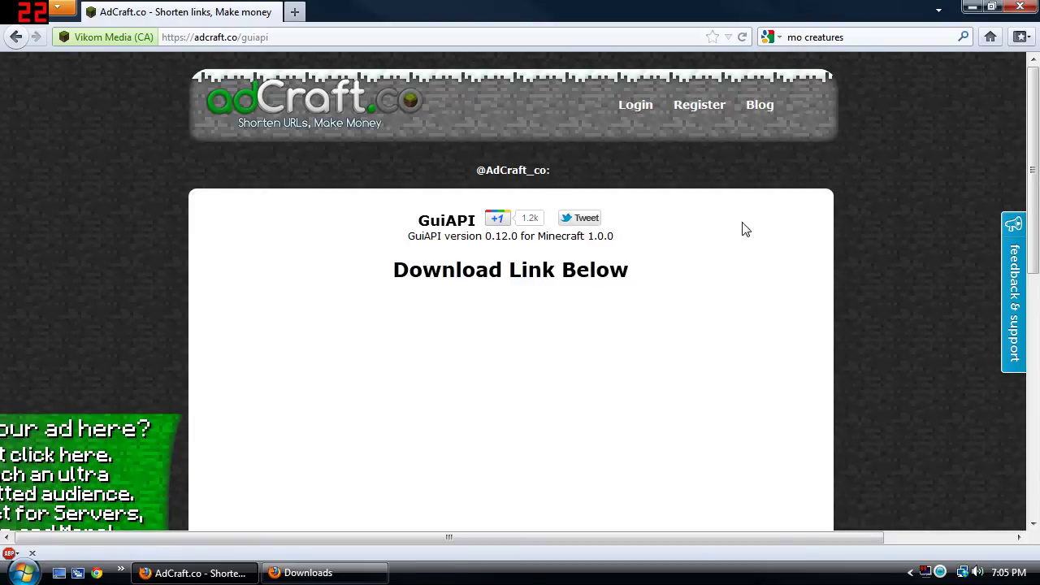
{"action": "scroll", "coordinate": [699, 241], "scroll_direction": "down", "scroll_amount": 6}
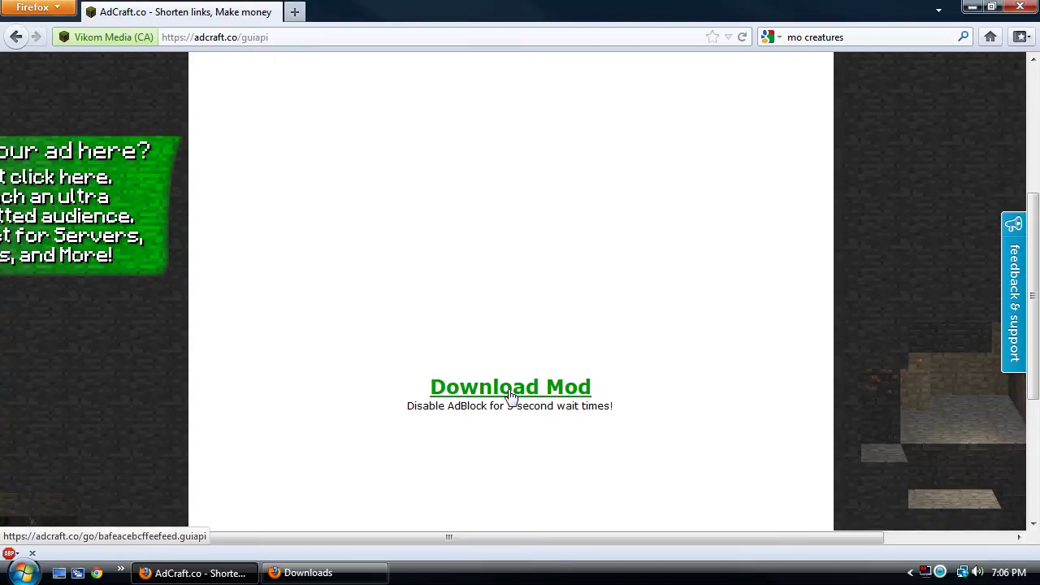
{"action": "left_click", "coordinate": [509, 394]}
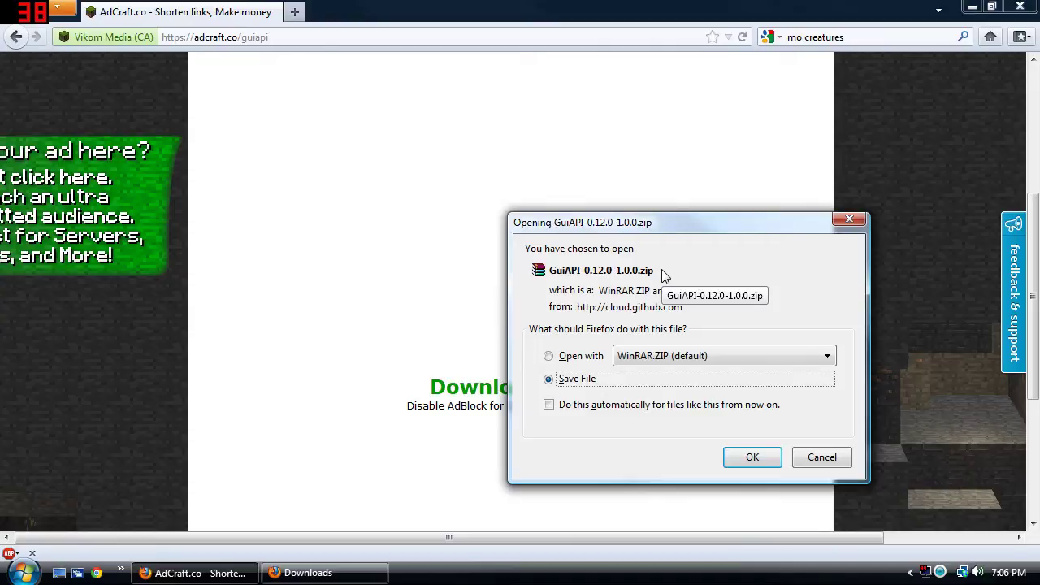
{"action": "left_click", "coordinate": [747, 459]}
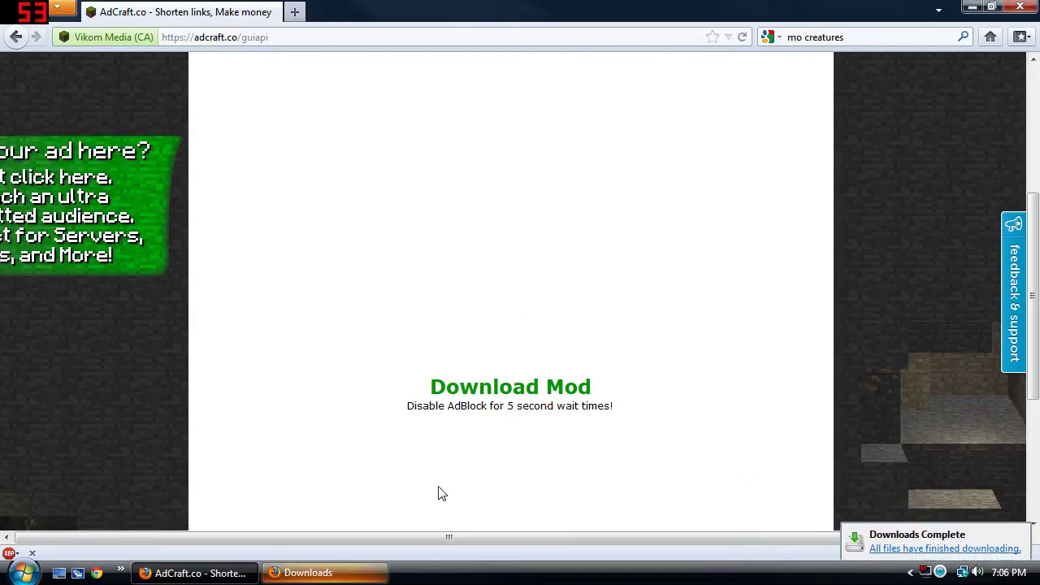
{"action": "left_click", "coordinate": [584, 191]}
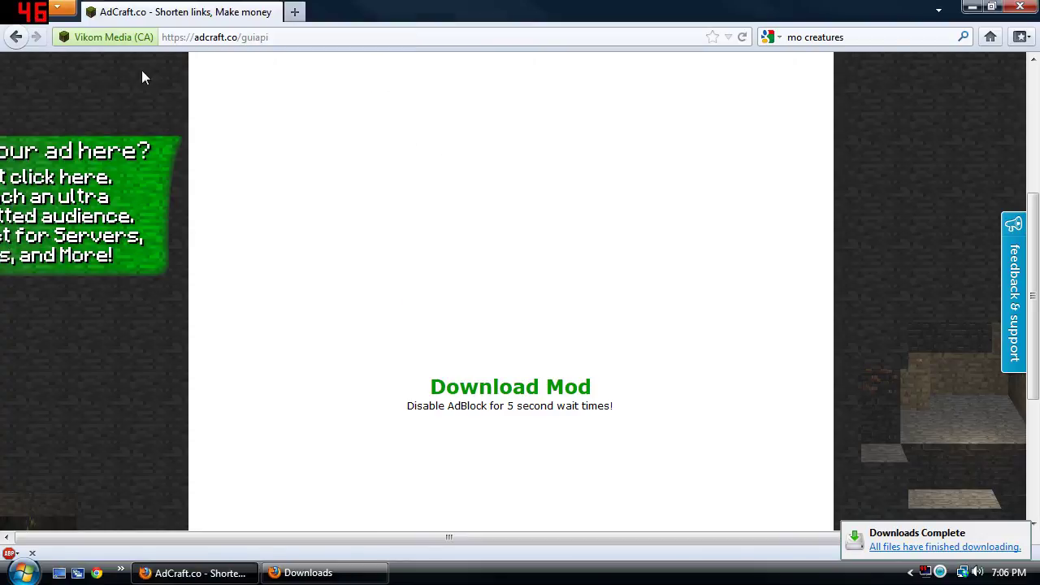
Return to the forum topic and download CustomMobSpawner.zip, skipping the ad and saving the file from MediaFire.
{"action": "left_click", "coordinate": [16, 38]}
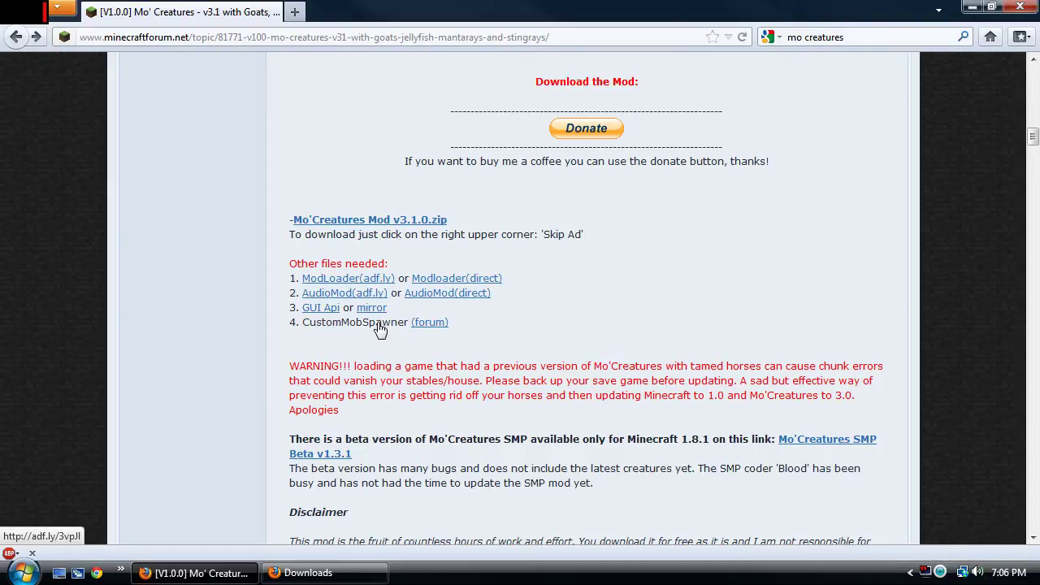
{"action": "left_click", "coordinate": [379, 325]}
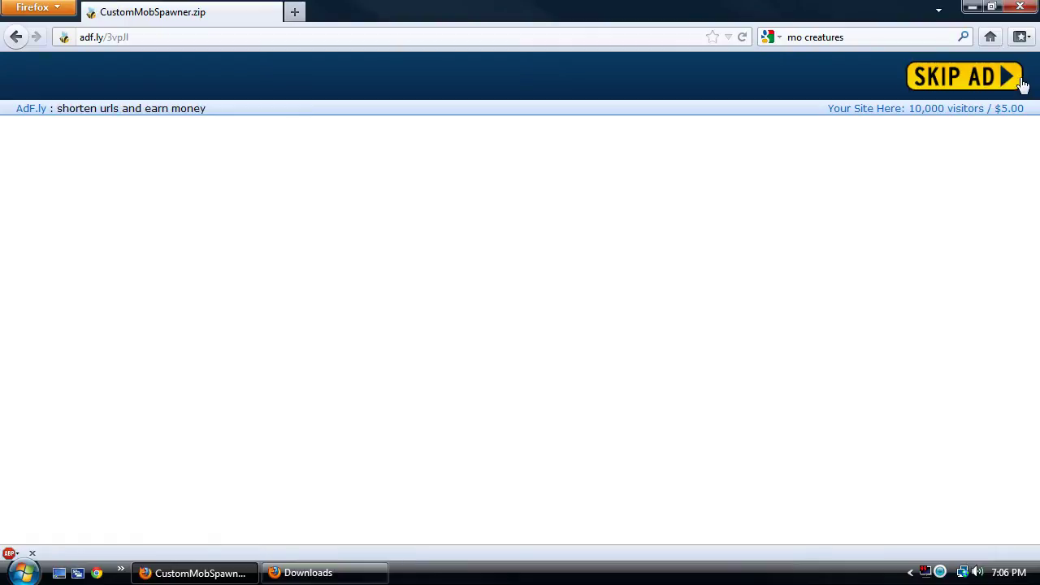
{"action": "left_click", "coordinate": [1001, 78]}
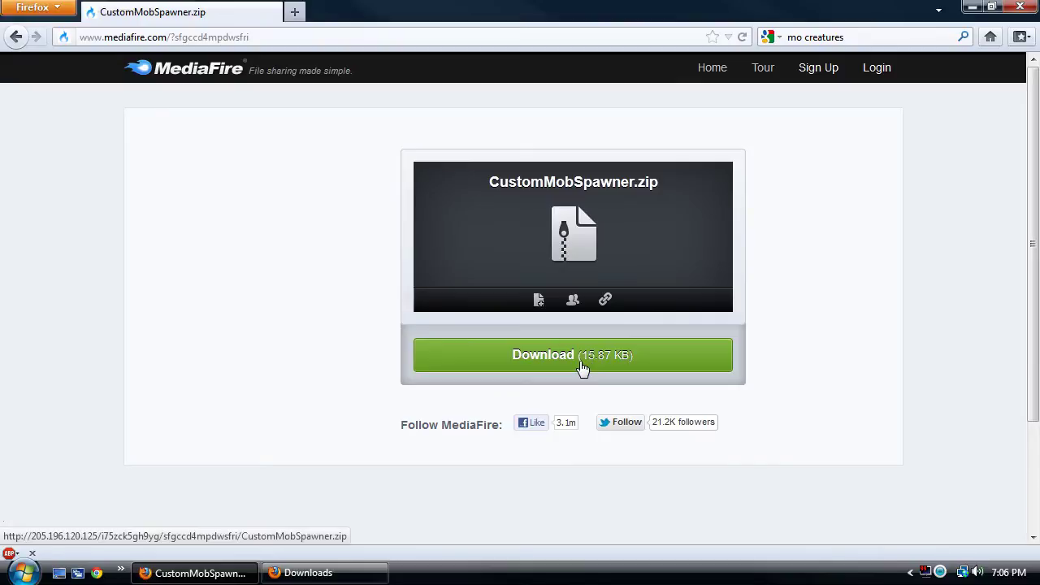
{"action": "left_click", "coordinate": [581, 368]}
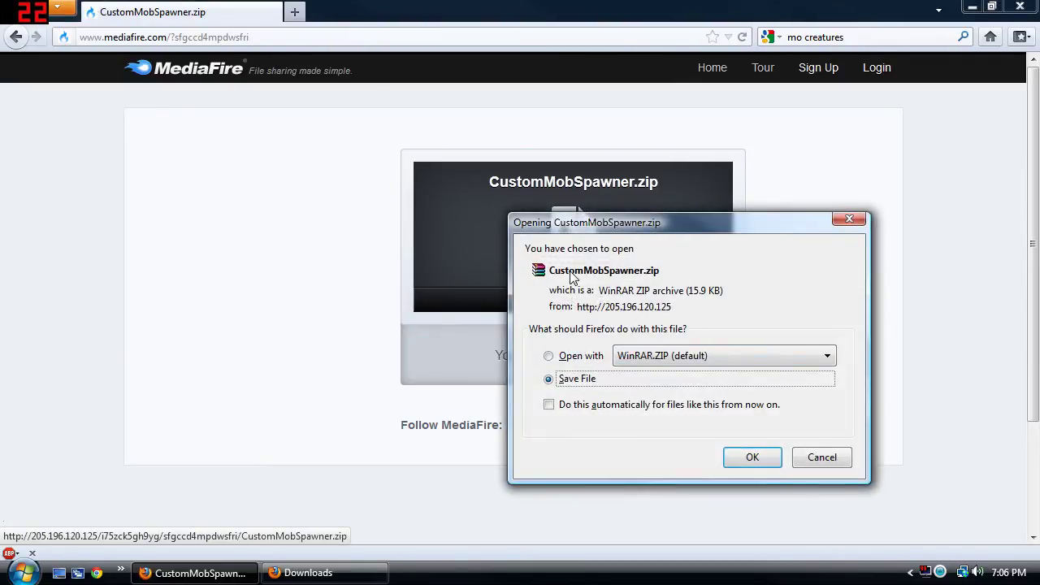
{"action": "left_click", "coordinate": [750, 457]}
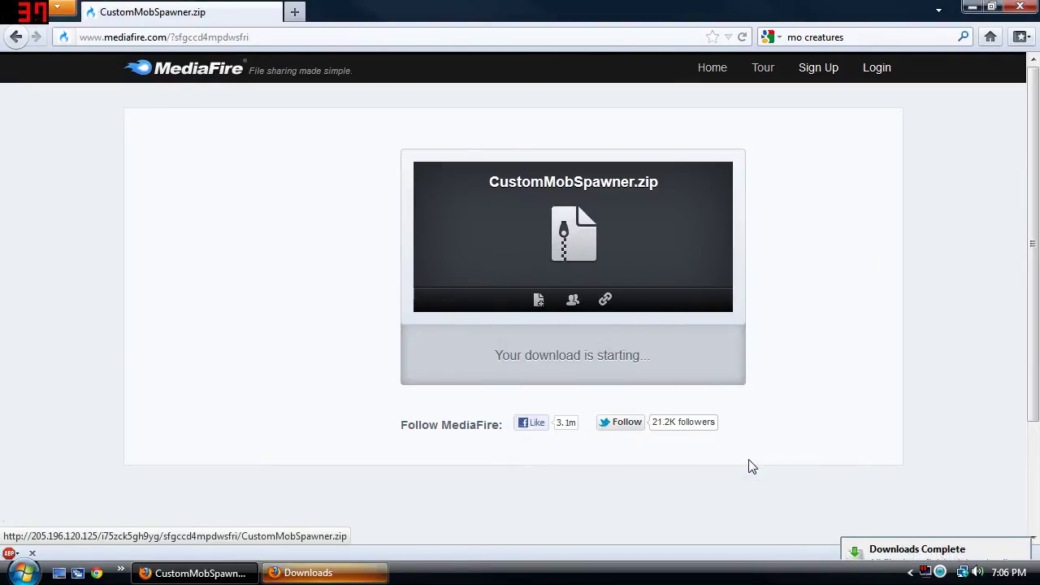
Open the folder containing the downloaded CustomMobSpawner.zip and close the browser, leaving the folder window on the desktop.
{"action": "left_click", "coordinate": [308, 573]}
{"action": "right_click", "coordinate": [172, 53]}
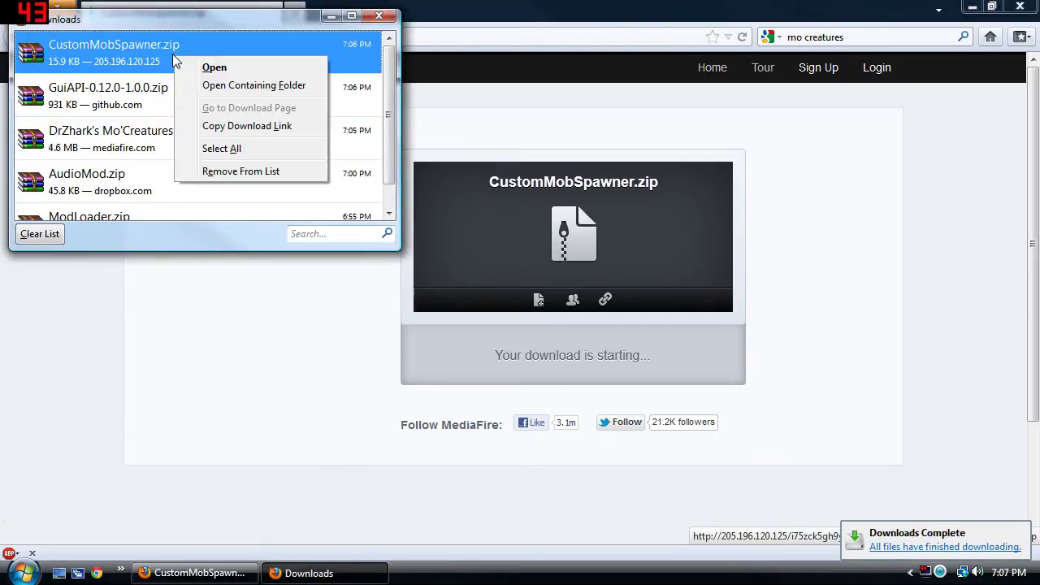
{"action": "left_click", "coordinate": [204, 85]}
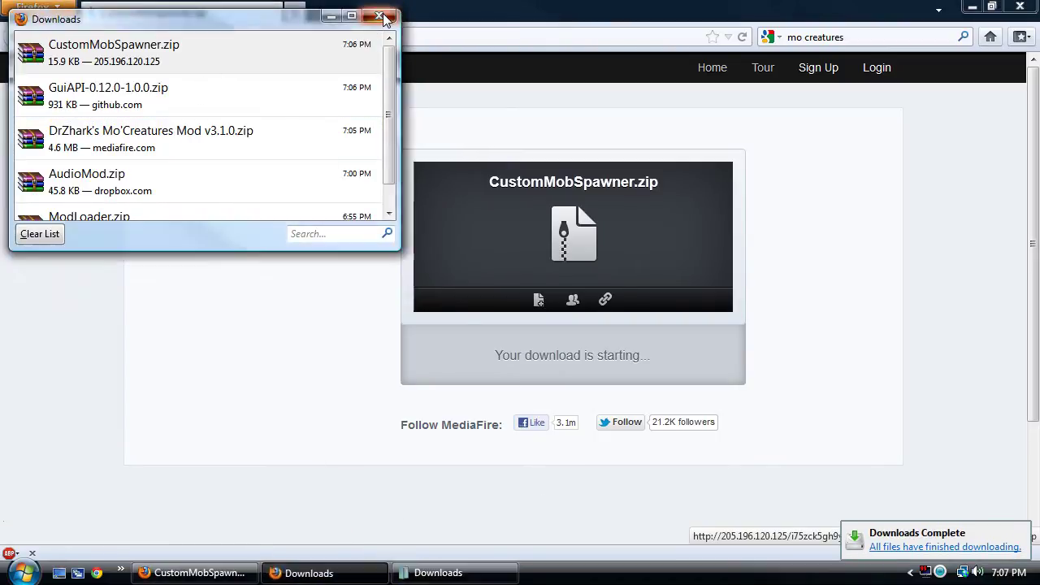
{"action": "left_click_drag", "start_coordinate": [47, 97], "coordinate": [774, 48]}
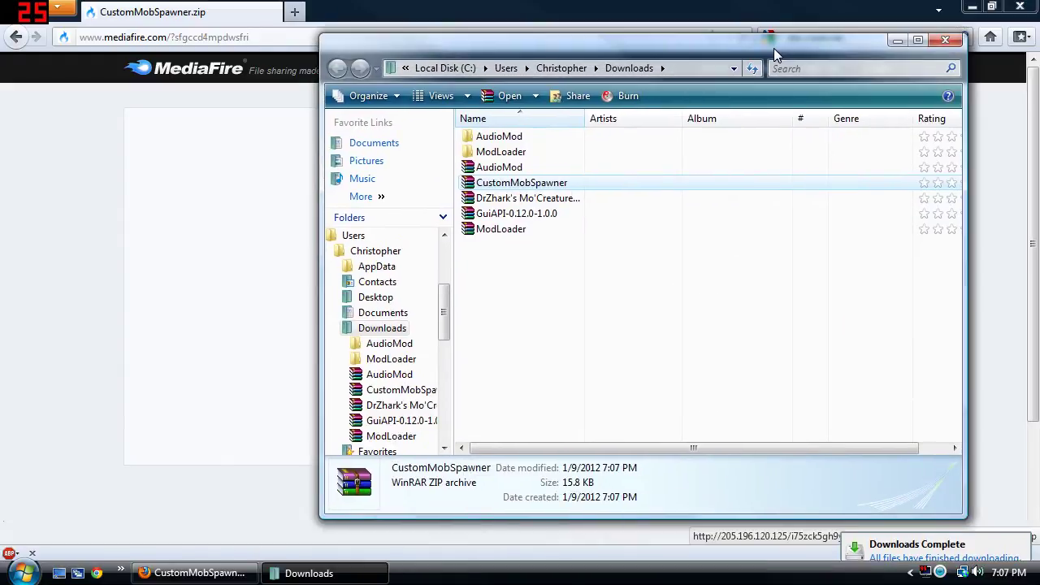
{"action": "left_click", "coordinate": [1019, 7]}
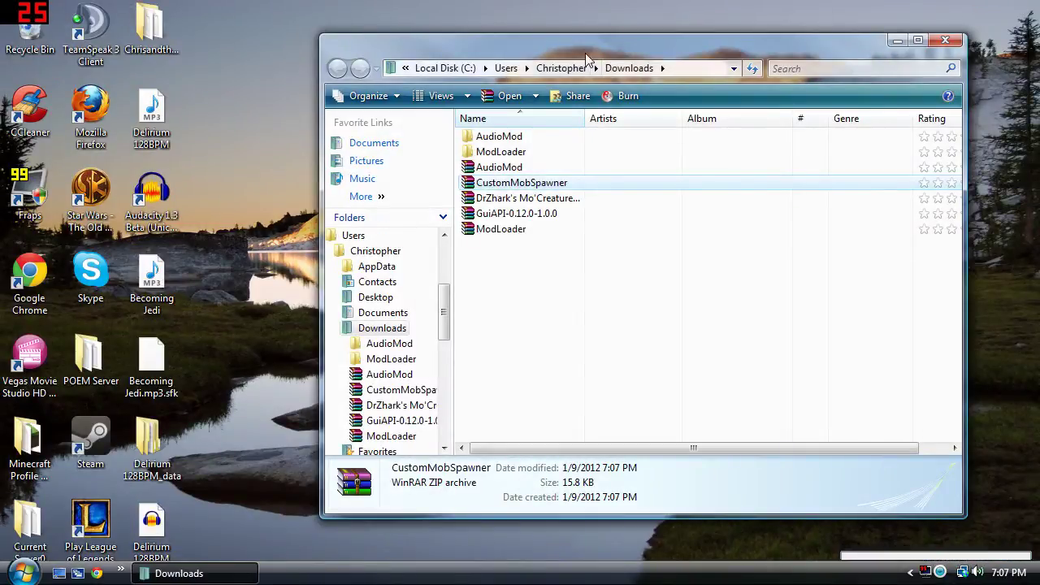
{"action": "left_click_drag", "start_coordinate": [584, 47], "coordinate": [561, 43]}
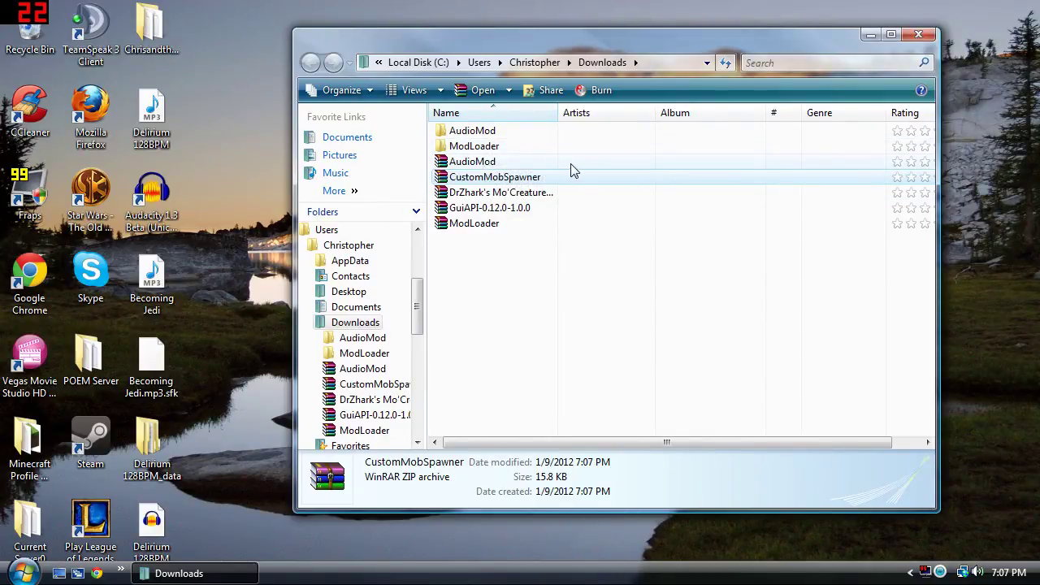
Delete the AudioMod and ModLoader folders and their zip archives from the Downloads folder.
{"action": "left_click_drag", "start_coordinate": [571, 170], "coordinate": [480, 134]}
{"action": "right_click", "coordinate": [478, 134]}
{"action": "left_click", "coordinate": [568, 405]}
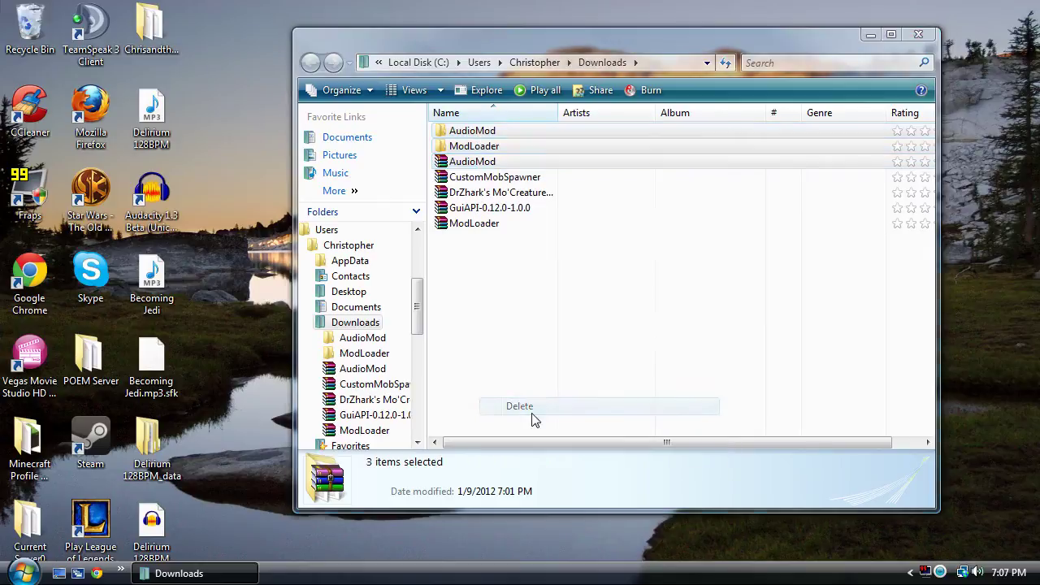
{"action": "left_click", "coordinate": [610, 299]}
{"action": "right_click", "coordinate": [490, 178]}
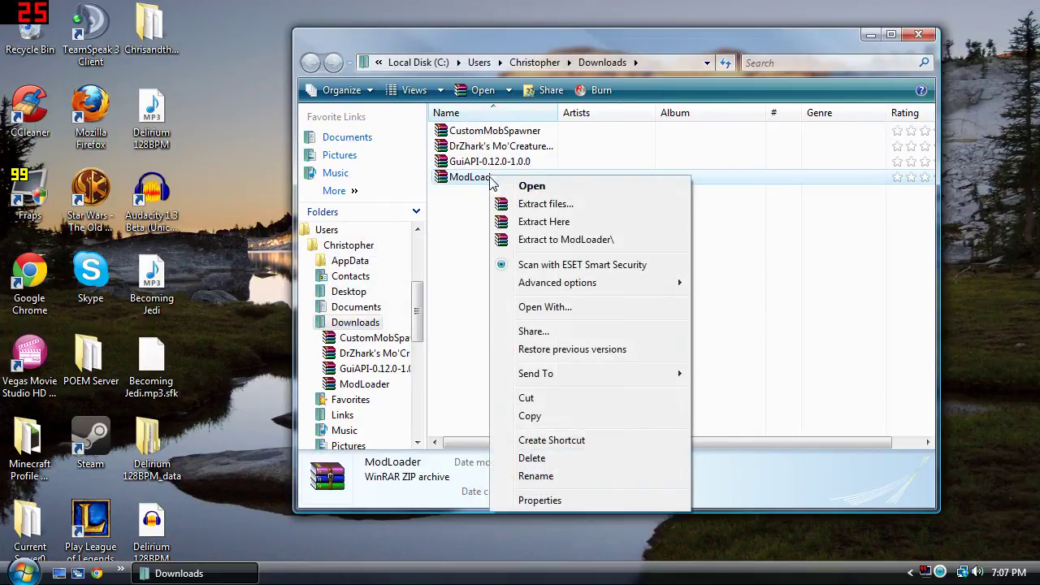
{"action": "left_click", "coordinate": [534, 462]}
{"action": "left_click", "coordinate": [605, 358]}
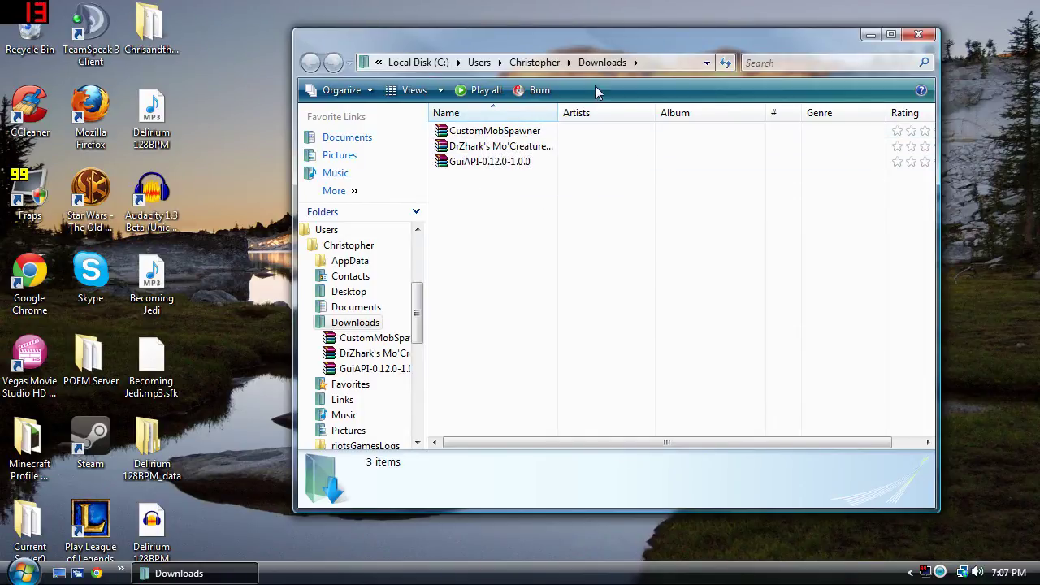
Extract the GuiAPI-0.12.0-1.0.0 archive into its own folder and open that folder to view its files.
{"action": "right_click", "coordinate": [499, 164]}
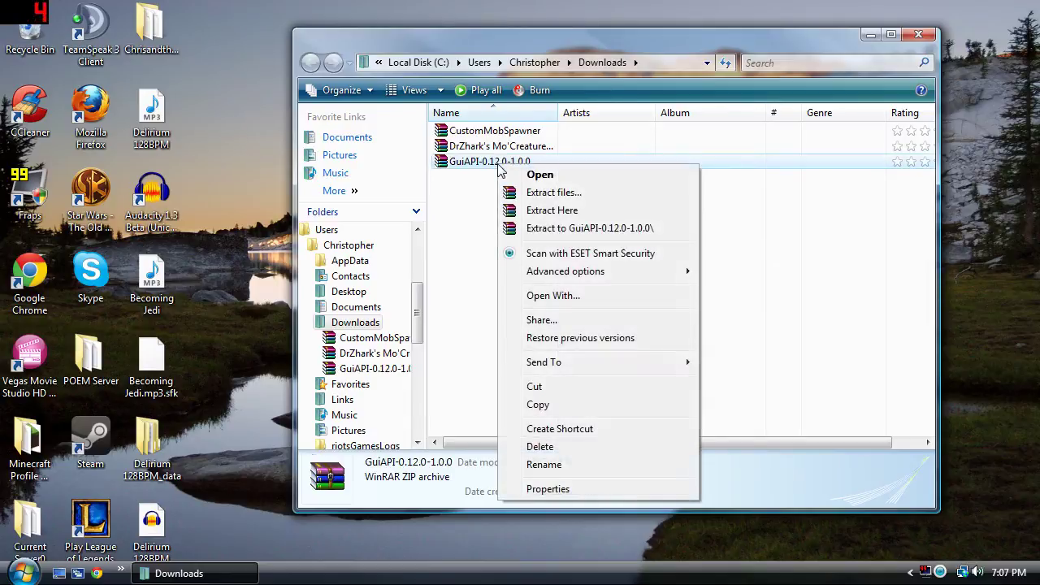
{"action": "left_click", "coordinate": [535, 233]}
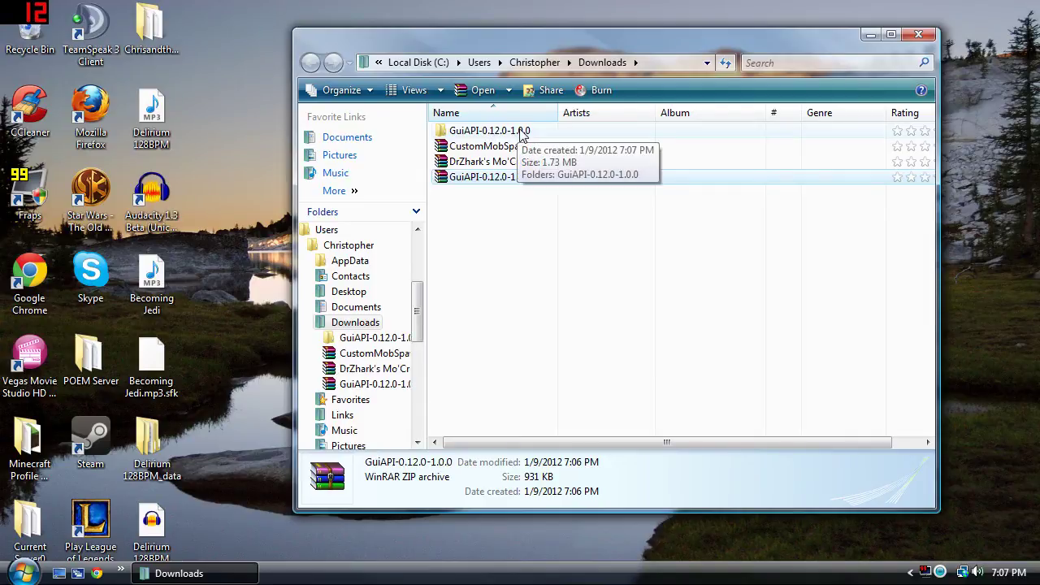
{"action": "right_click", "coordinate": [487, 180]}
{"action": "left_click", "coordinate": [508, 135]}
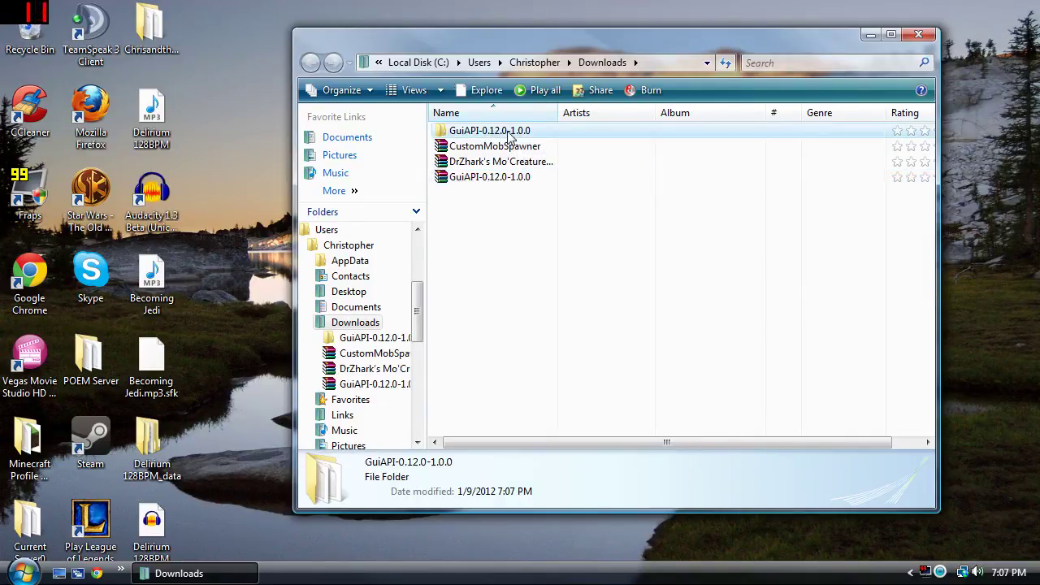
{"action": "double_click", "coordinate": [554, 137]}
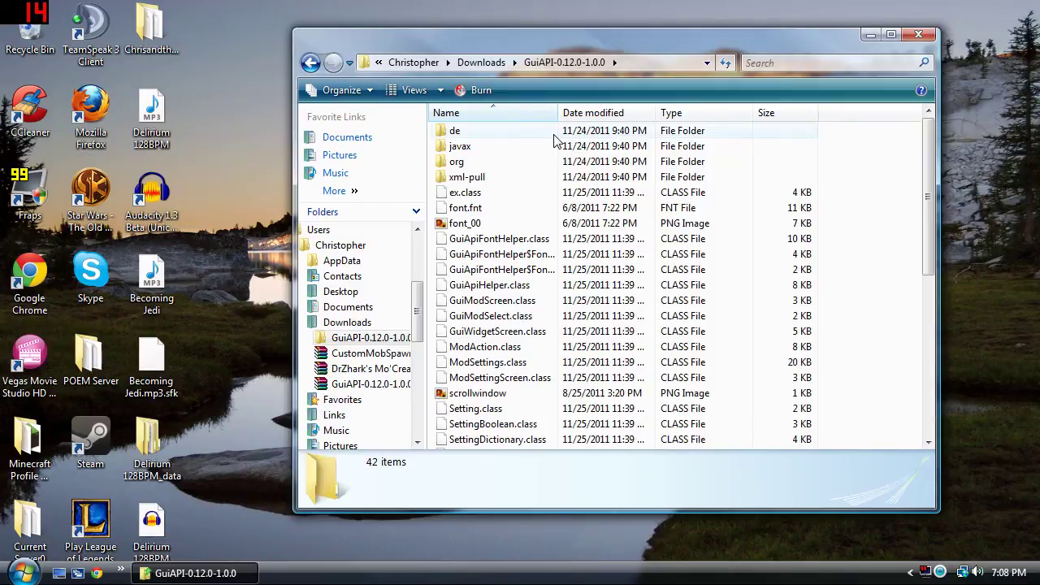
{"action": "scroll", "coordinate": [825, 155], "scroll_direction": "down", "scroll_amount": 7}
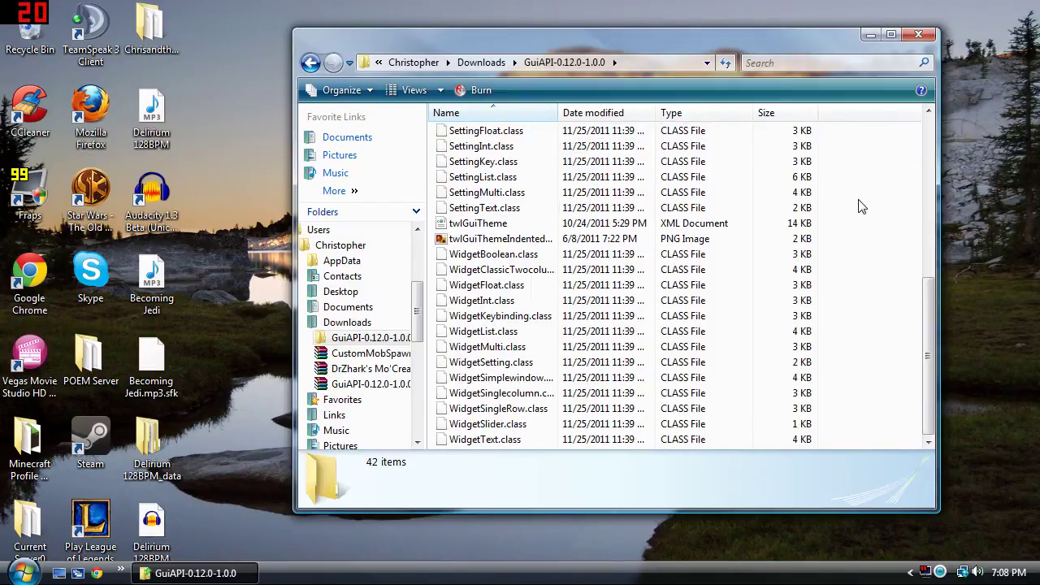
Open minecraft.jar from the .minecraft\bin folder of the Chrisandthecraft profile in Minecraft Profile Manager.
{"action": "scroll", "coordinate": [861, 247], "scroll_direction": "up", "scroll_amount": 7}
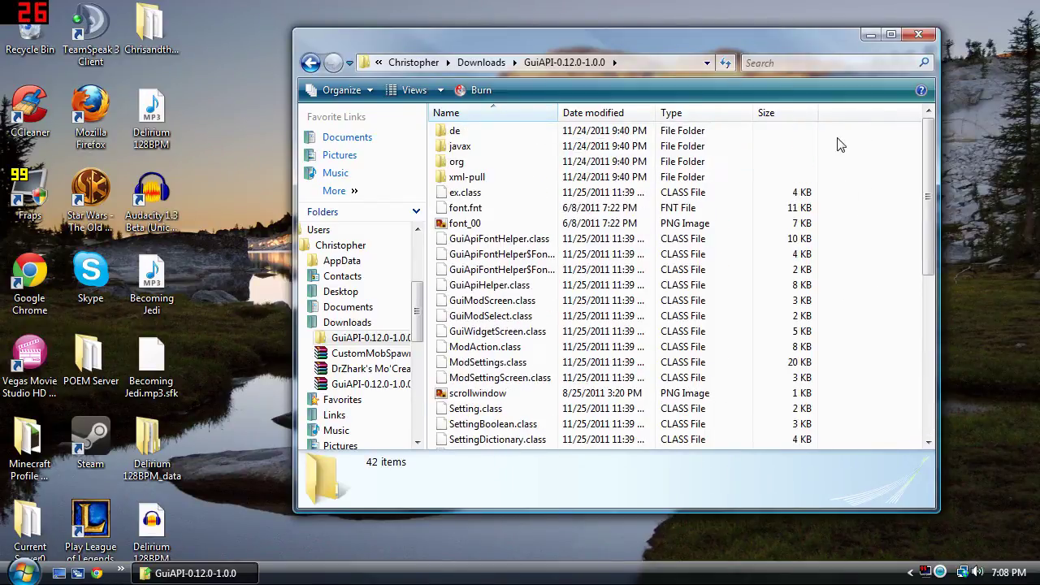
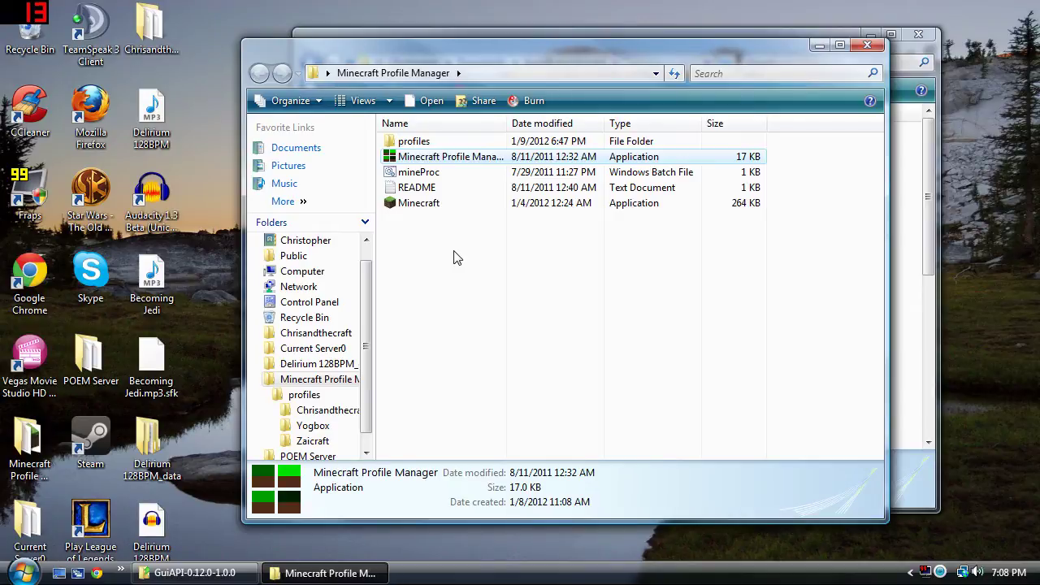
{"action": "double_click", "coordinate": [444, 143]}
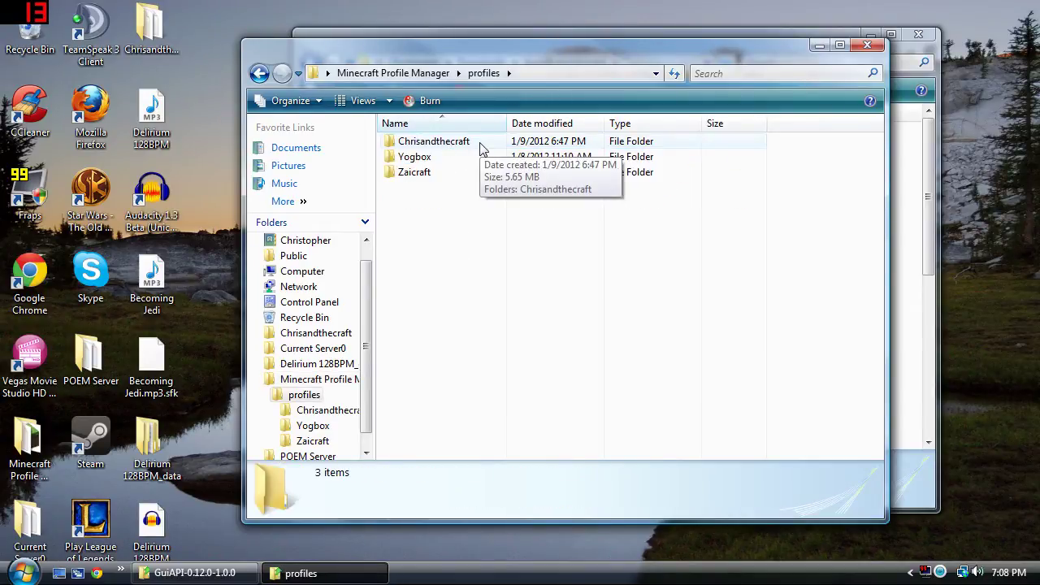
{"action": "double_click", "coordinate": [479, 148]}
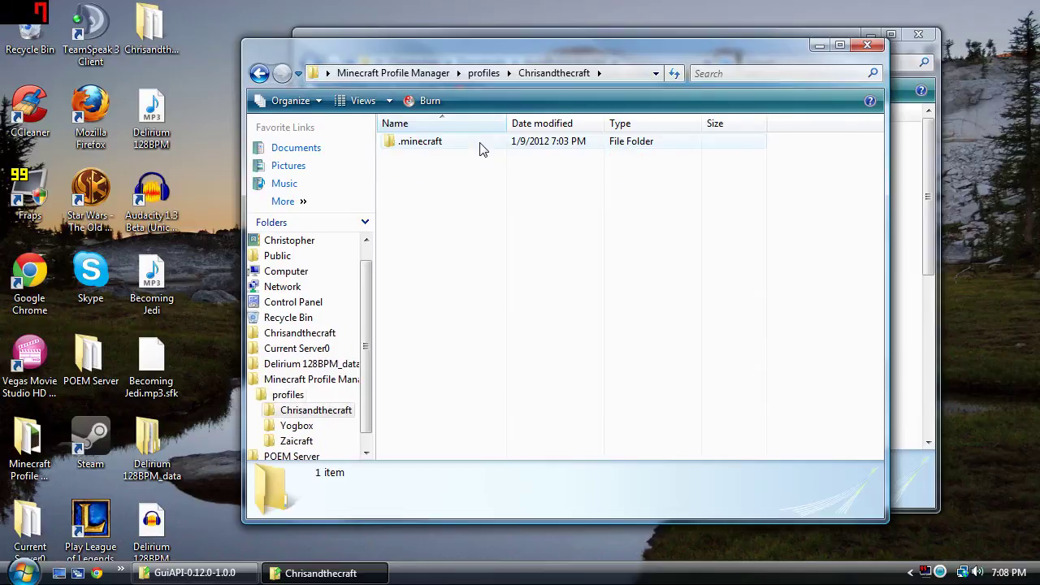
{"action": "double_click", "coordinate": [471, 144]}
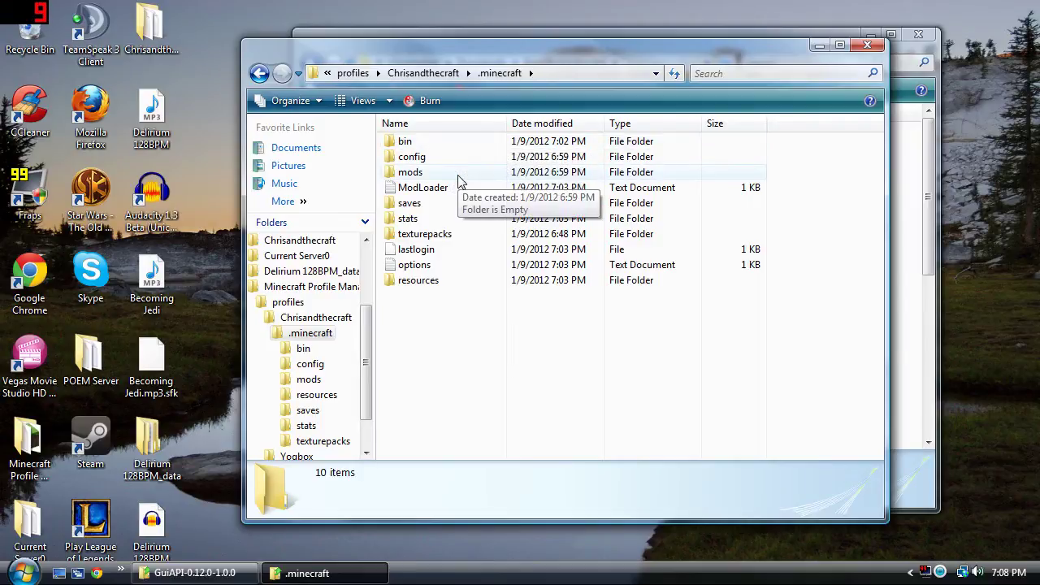
{"action": "left_click", "coordinate": [433, 175]}
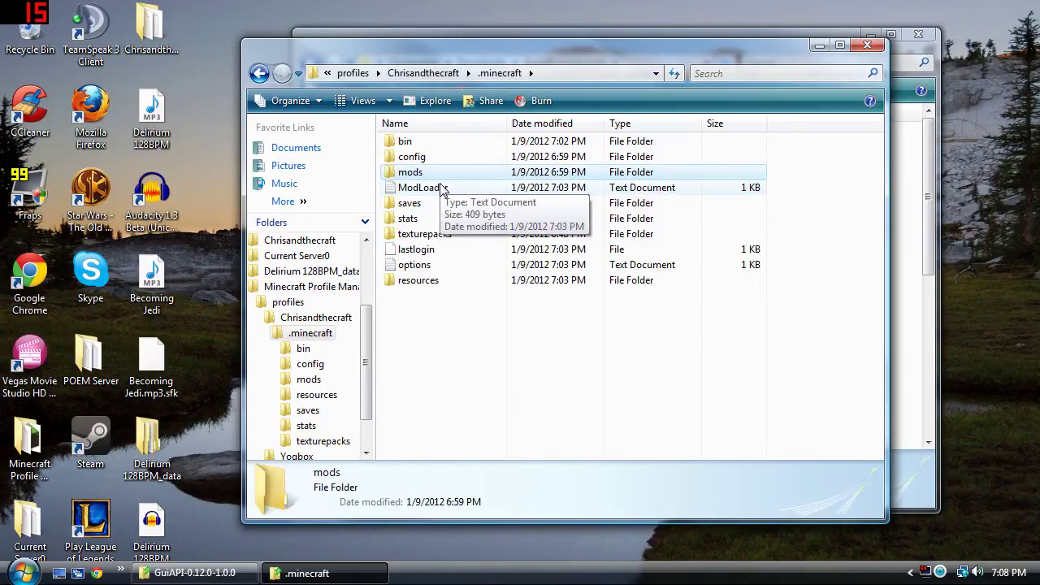
{"action": "double_click", "coordinate": [437, 143]}
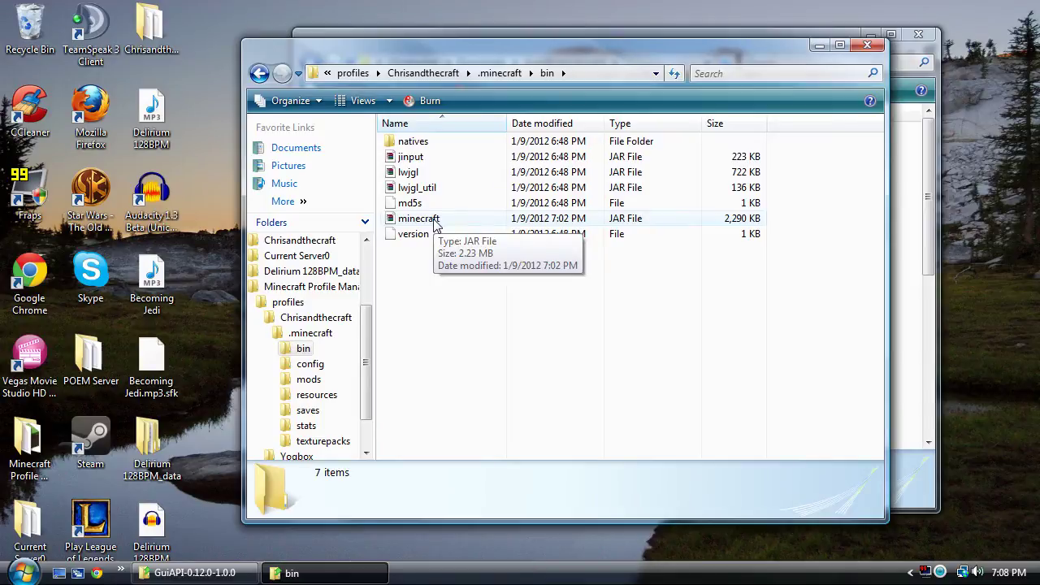
{"action": "double_click", "coordinate": [434, 220]}
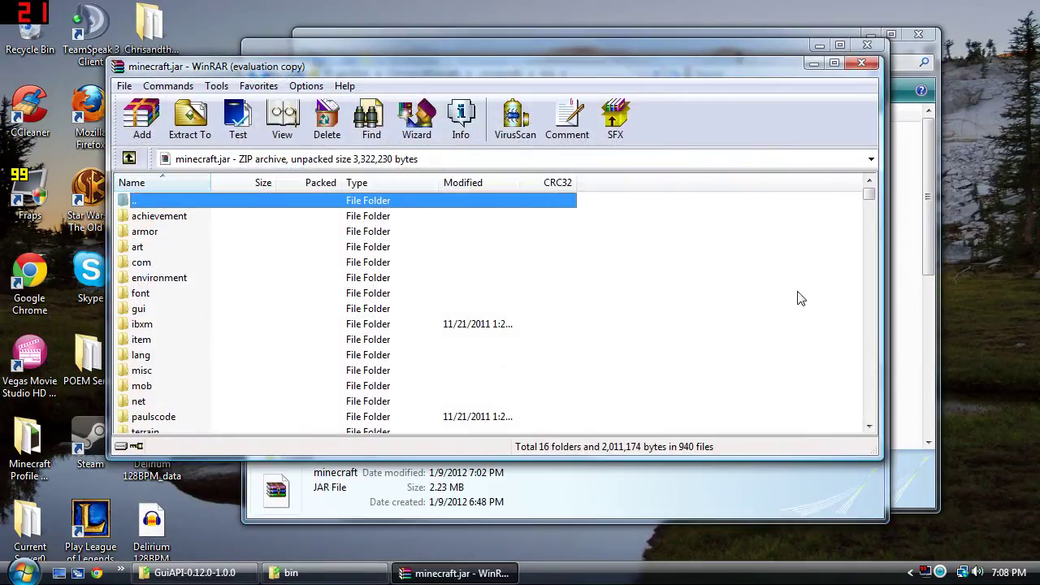
Arrange the windows side by side and add all extracted GuiAPI-0.12.0-1.0.0 files and folders to the minecraft.jar archive.
{"action": "left_click", "coordinate": [933, 376]}
{"action": "left_click_drag", "start_coordinate": [559, 46], "coordinate": [877, 57]}
{"action": "left_click_drag", "start_coordinate": [513, 77], "coordinate": [448, 64]}
{"action": "left_click_drag", "start_coordinate": [784, 53], "coordinate": [610, 40]}
{"action": "left_click", "coordinate": [638, 121]}
{"action": "left_click_drag", "start_coordinate": [638, 117], "coordinate": [604, 446]}
{"action": "scroll", "coordinate": [731, 325], "scroll_direction": "up", "scroll_amount": 7}
{"action": "left_click_drag", "start_coordinate": [615, 135], "coordinate": [374, 242]}
{"action": "left_click", "coordinate": [359, 393]}
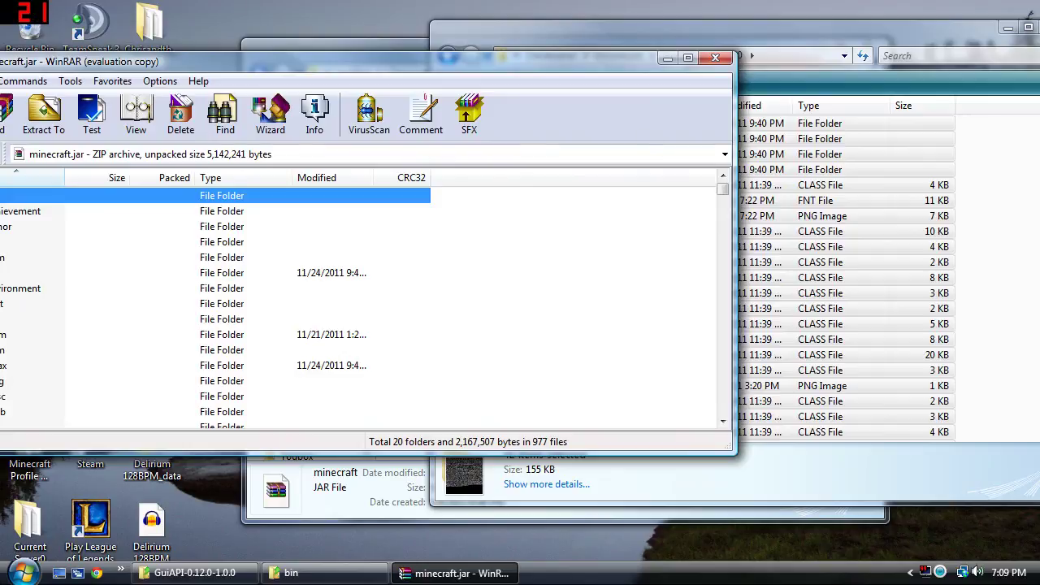
Return the GuiAPI window to the Downloads folder and close the minecraft.jar archive and the bin folder.
{"action": "left_click", "coordinate": [705, 34]}
{"action": "left_click_drag", "start_coordinate": [795, 35], "coordinate": [634, 45]}
{"action": "left_click", "coordinate": [467, 69]}
{"action": "left_click_drag", "start_coordinate": [198, 61], "coordinate": [338, 84]}
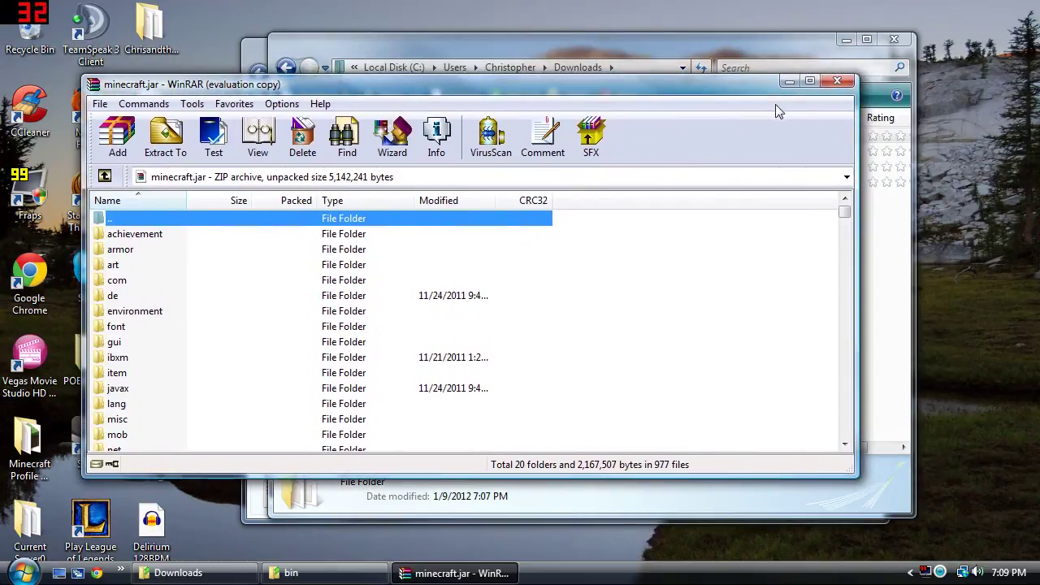
{"action": "left_click", "coordinate": [825, 86]}
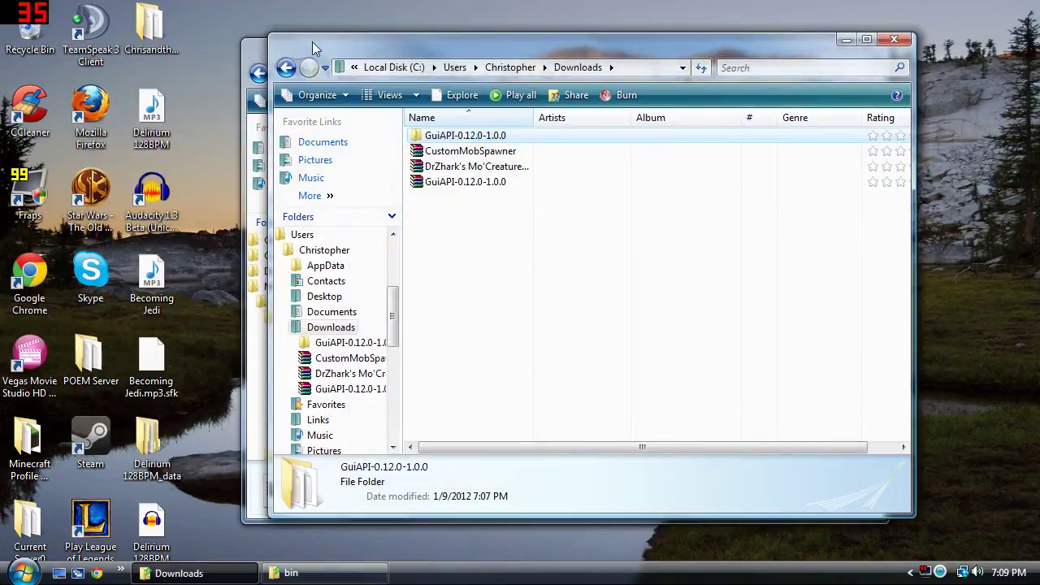
{"action": "left_click", "coordinate": [260, 55]}
{"action": "left_click_drag", "start_coordinate": [461, 57], "coordinate": [251, 55]}
{"action": "left_click", "coordinate": [656, 46]}
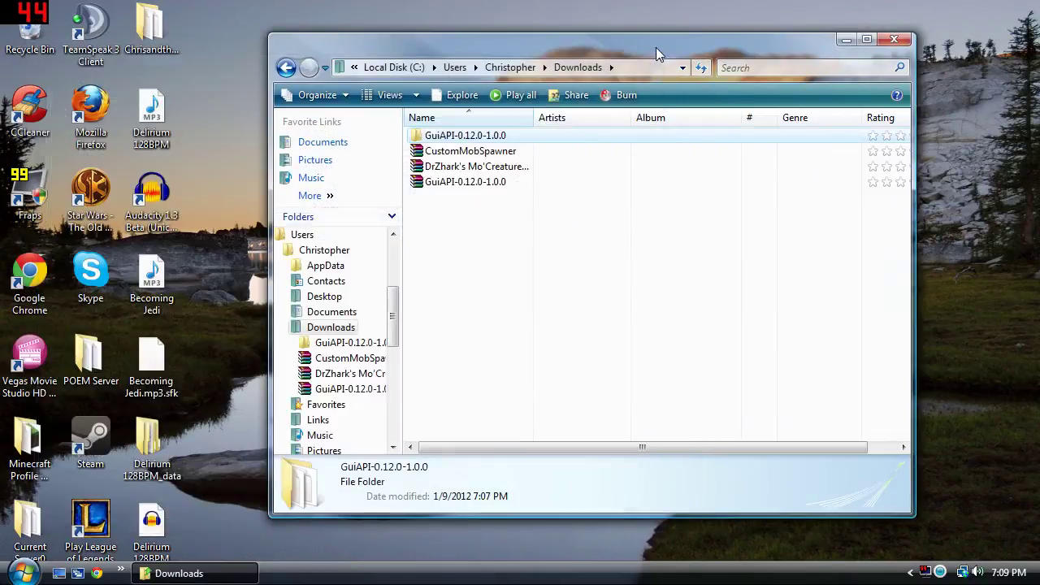
{"action": "left_click", "coordinate": [478, 225]}
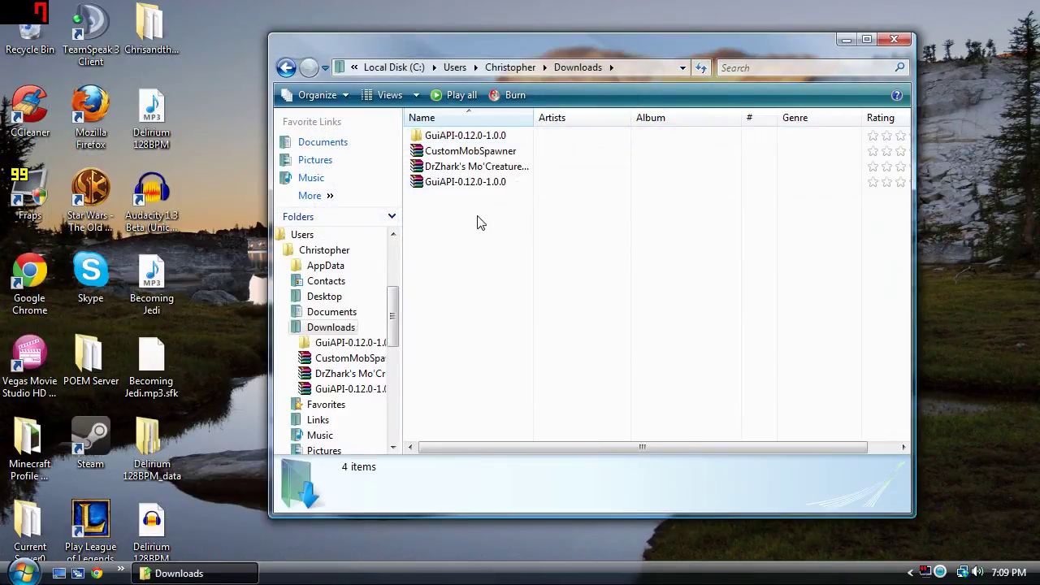
Open the .minecraft\mods folder of the Chrisandthecraft profile alongside the Downloads folder.
{"action": "left_click", "coordinate": [541, 157]}
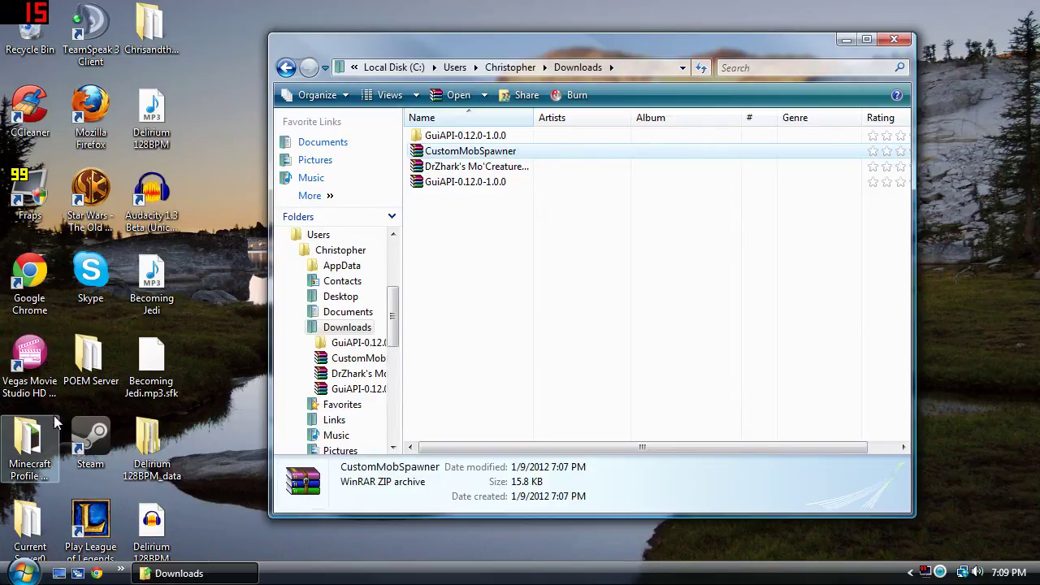
{"action": "double_click", "coordinate": [29, 445]}
{"action": "double_click", "coordinate": [432, 142]}
{"action": "double_click", "coordinate": [433, 142]}
{"action": "double_click", "coordinate": [432, 142]}
{"action": "left_click_drag", "start_coordinate": [449, 55], "coordinate": [221, 82]}
{"action": "left_click", "coordinate": [642, 68]}
{"action": "left_click_drag", "start_coordinate": [639, 67], "coordinate": [814, 111]}
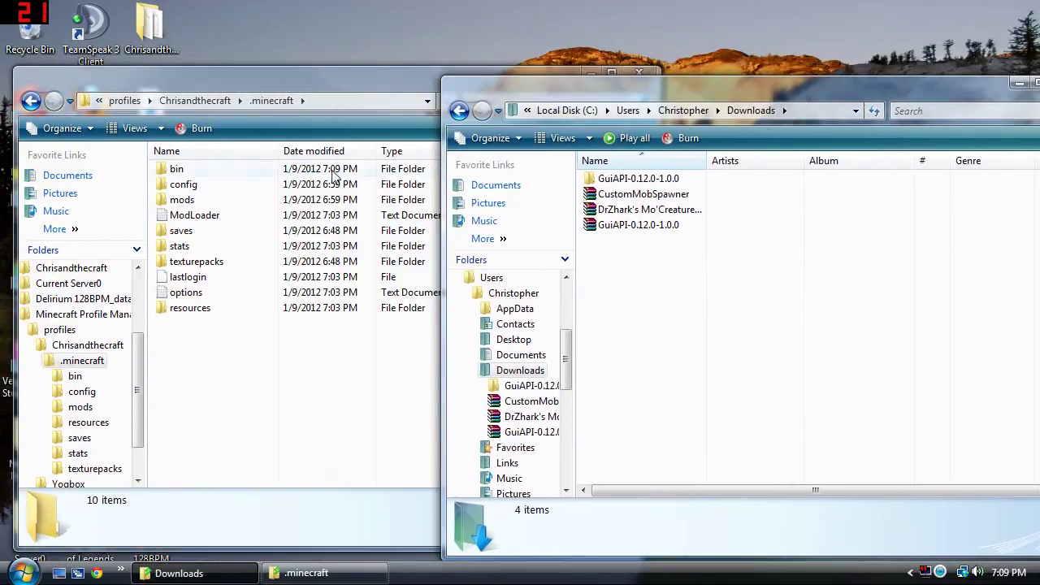
{"action": "left_click", "coordinate": [206, 207]}
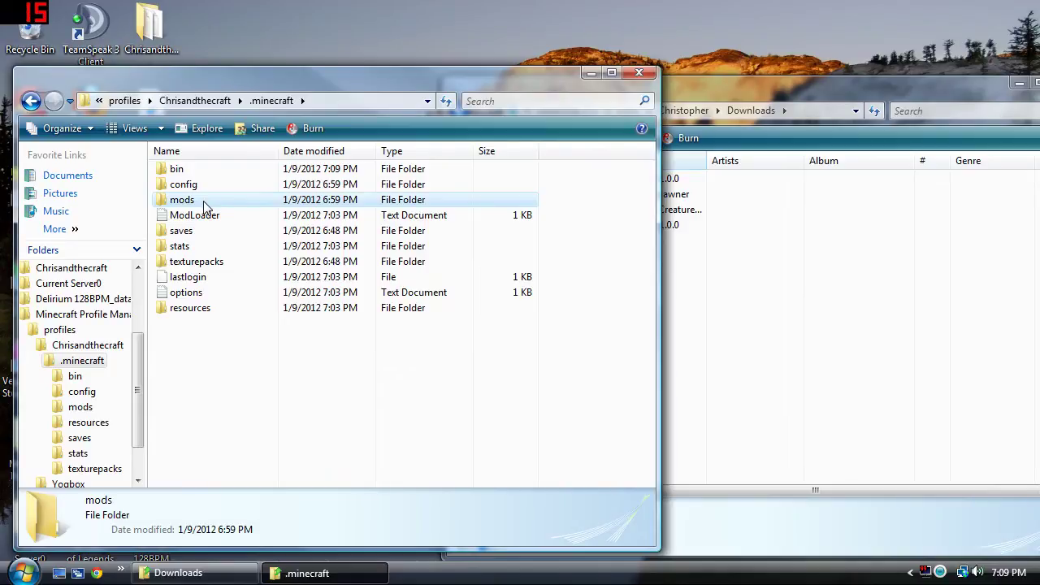
{"action": "left_click", "coordinate": [204, 204]}
{"action": "double_click", "coordinate": [241, 199]}
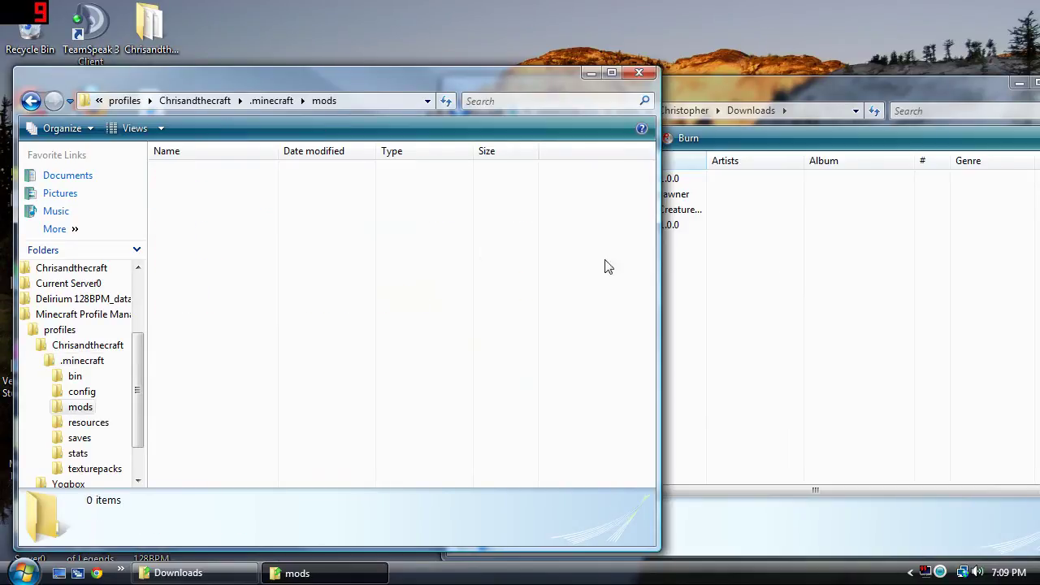
Move the CustomMobSpawner archive from Downloads into the profile's mods folder.
{"action": "left_click", "coordinate": [794, 272]}
{"action": "left_click", "coordinate": [644, 197]}
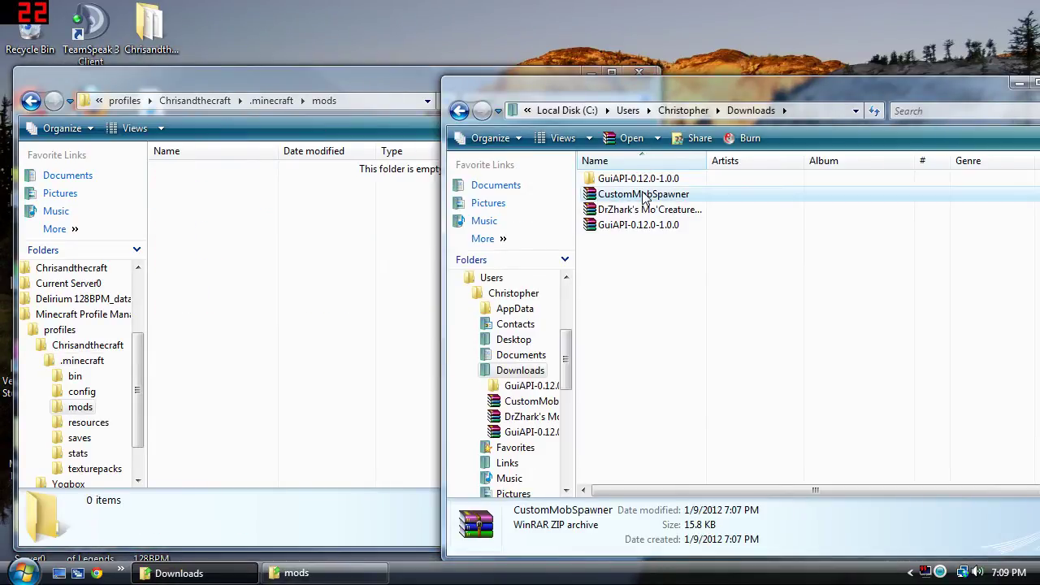
{"action": "left_click_drag", "start_coordinate": [663, 201], "coordinate": [286, 214]}
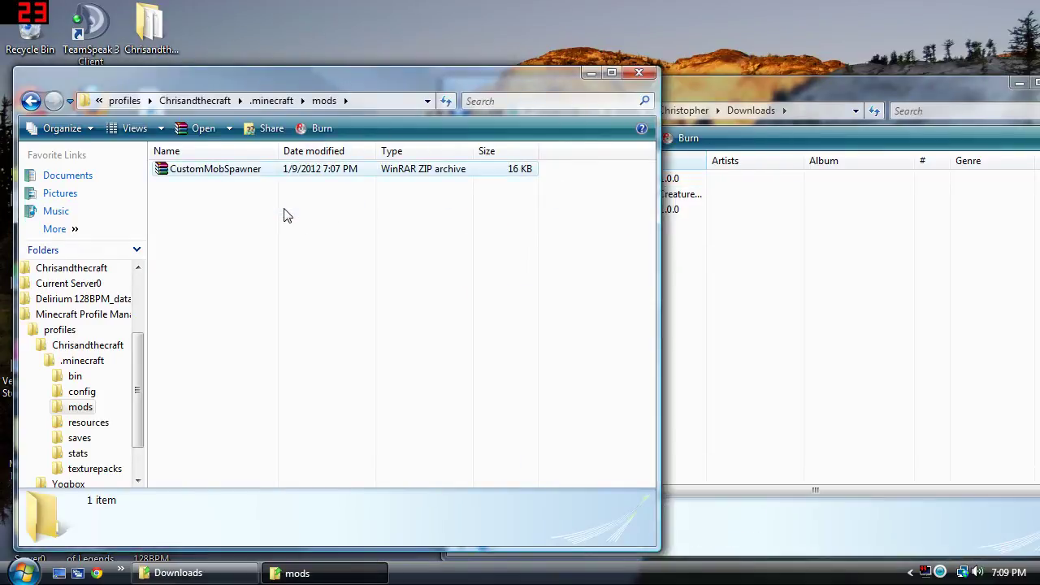
Extract the DrZhark's Mo'Creatures Mod v3.1.0 archive into its own folder in Downloads and open that folder.
{"action": "left_click", "coordinate": [711, 87]}
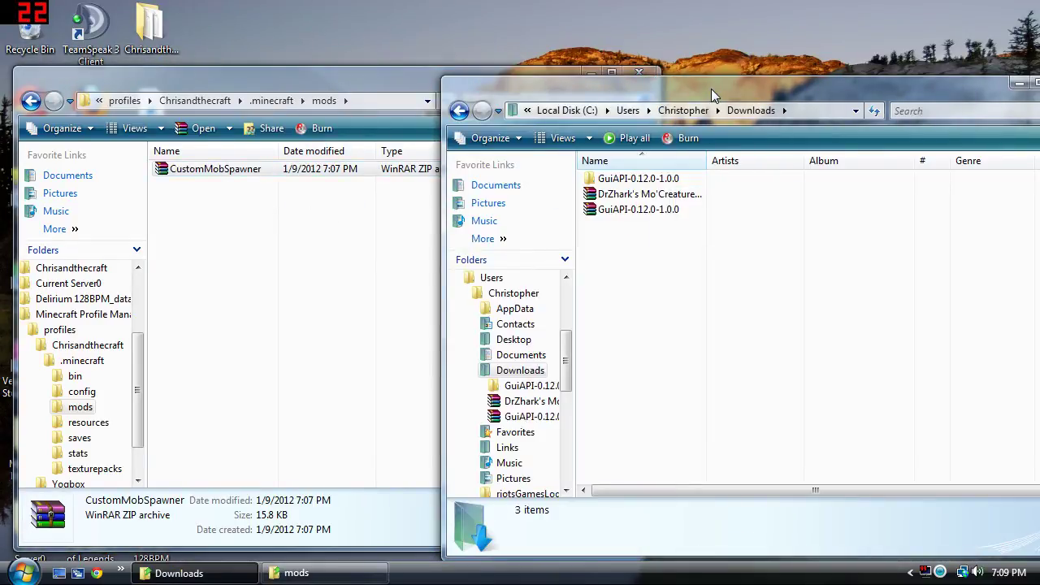
{"action": "left_click_drag", "start_coordinate": [735, 94], "coordinate": [628, 65]}
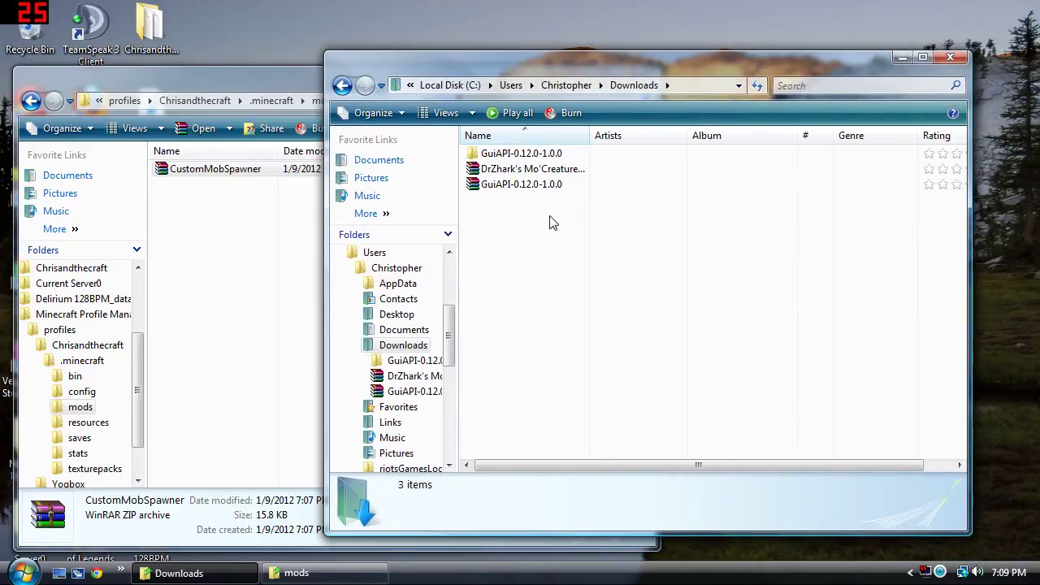
{"action": "right_click", "coordinate": [576, 176]}
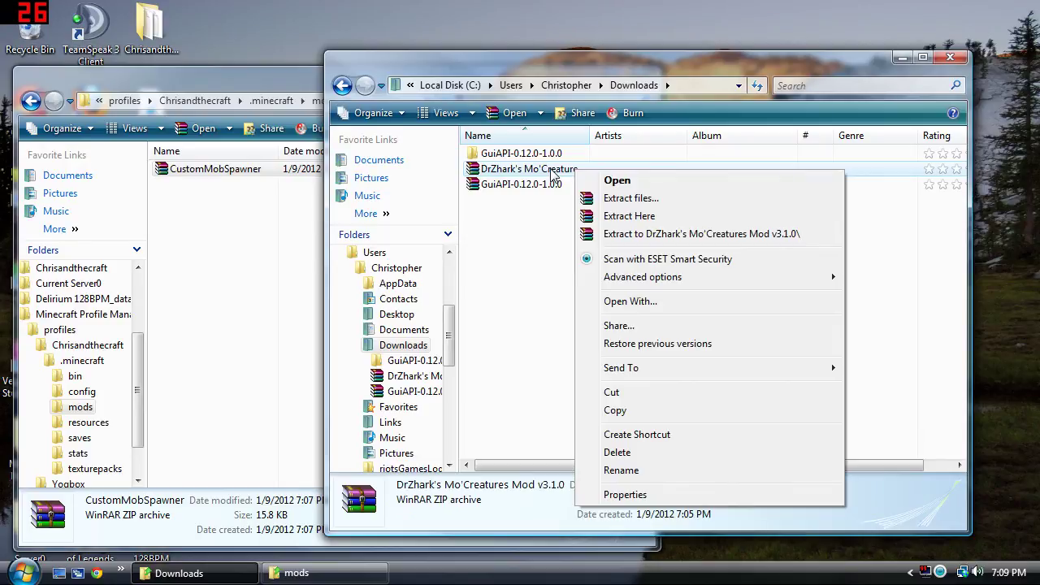
{"action": "left_click", "coordinate": [601, 234]}
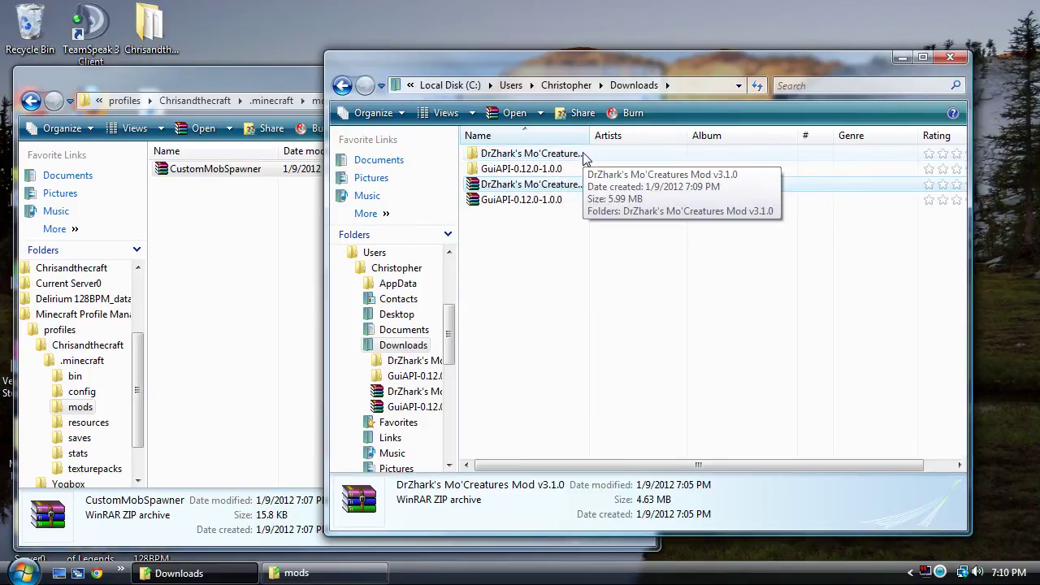
{"action": "double_click", "coordinate": [586, 155]}
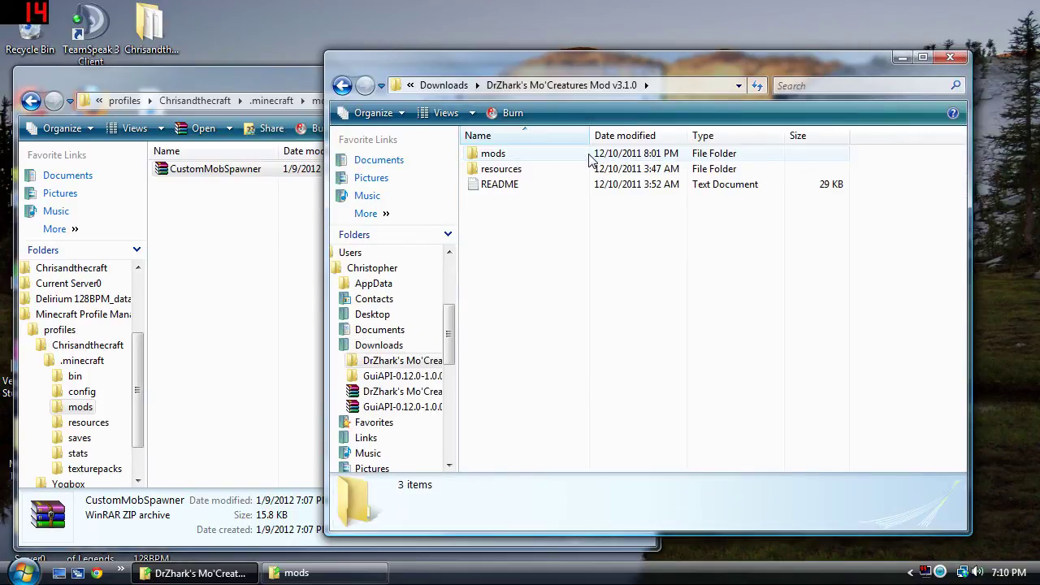
Move the MoCreatures archive from the extracted mod's mods folder into the profile's mods folder.
{"action": "double_click", "coordinate": [514, 154]}
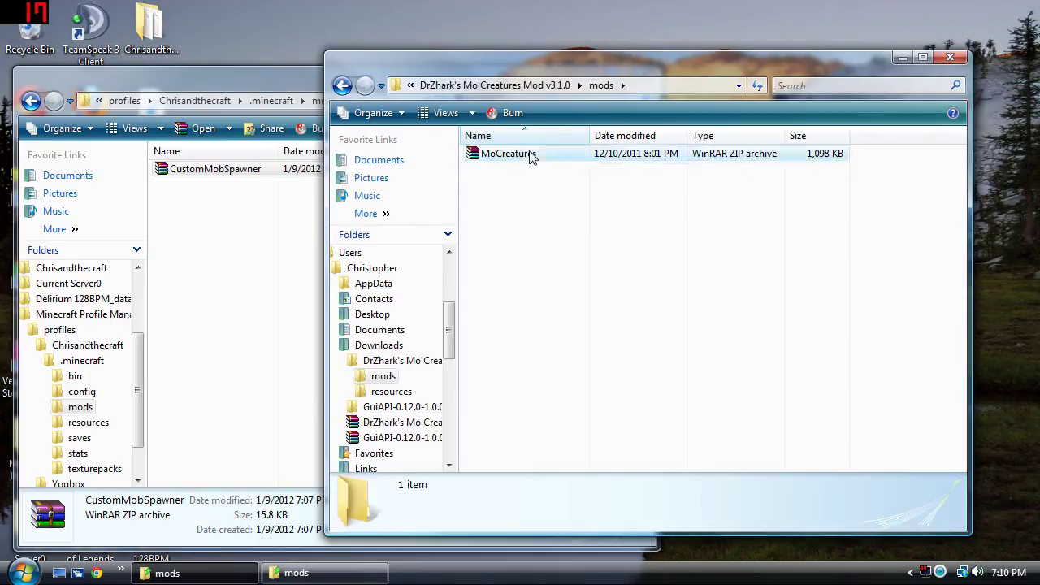
{"action": "left_click", "coordinate": [531, 156]}
{"action": "left_click_drag", "start_coordinate": [530, 156], "coordinate": [199, 234]}
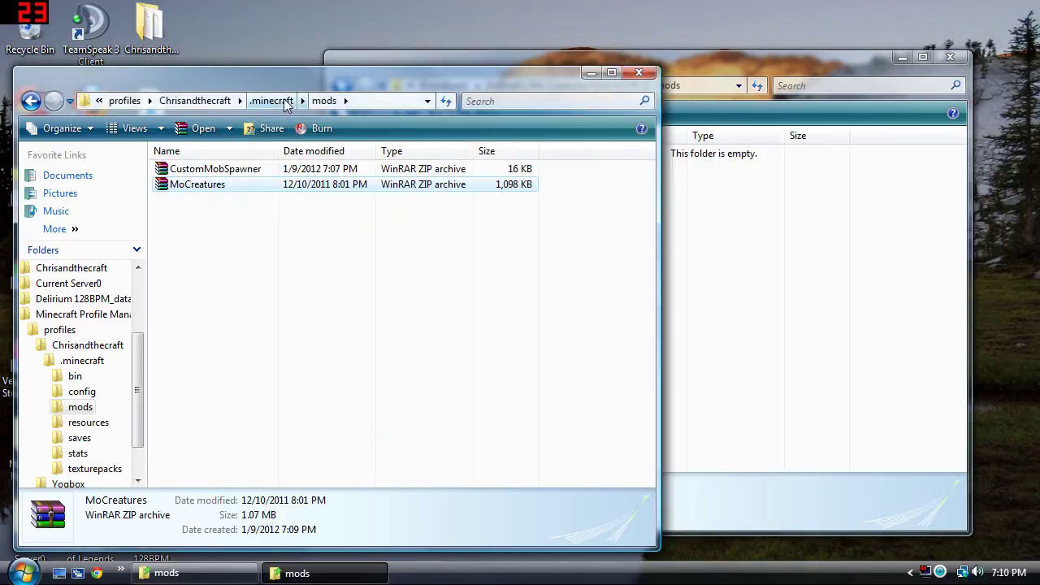
Go back to the extracted Mo'Creatures mod folder and set it beside the reopened .minecraft folder of the Chrisandthecraft profile.
{"action": "left_click", "coordinate": [763, 258]}
{"action": "key", "text": "BackSpace"}
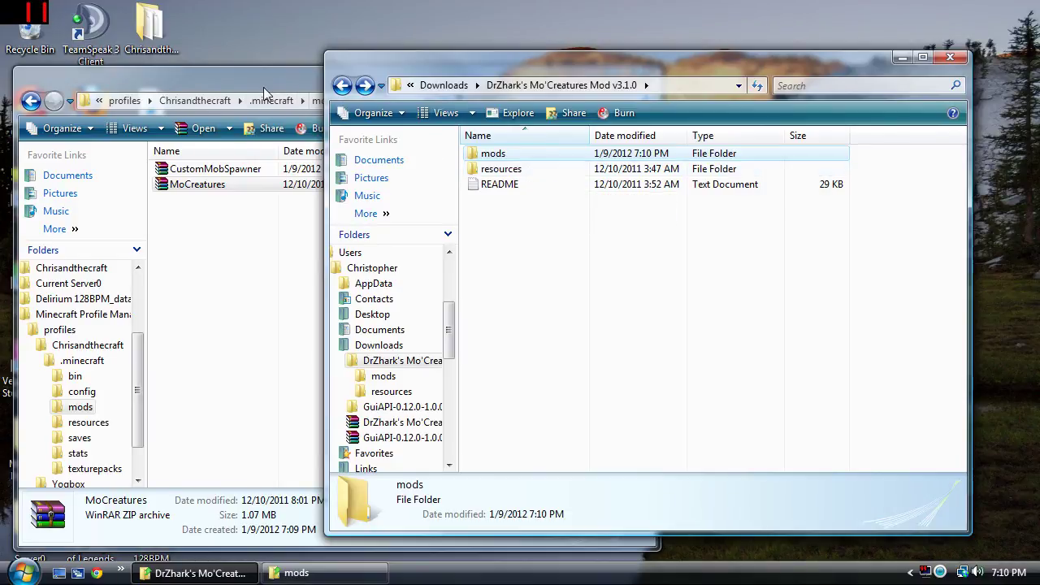
{"action": "left_click", "coordinate": [271, 251]}
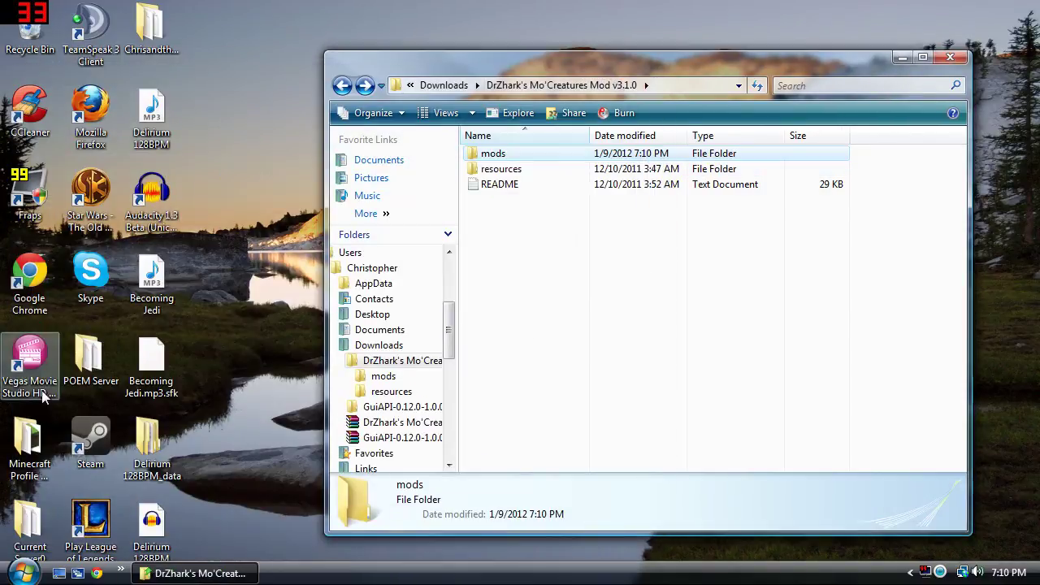
{"action": "double_click", "coordinate": [30, 442]}
{"action": "double_click", "coordinate": [414, 142]}
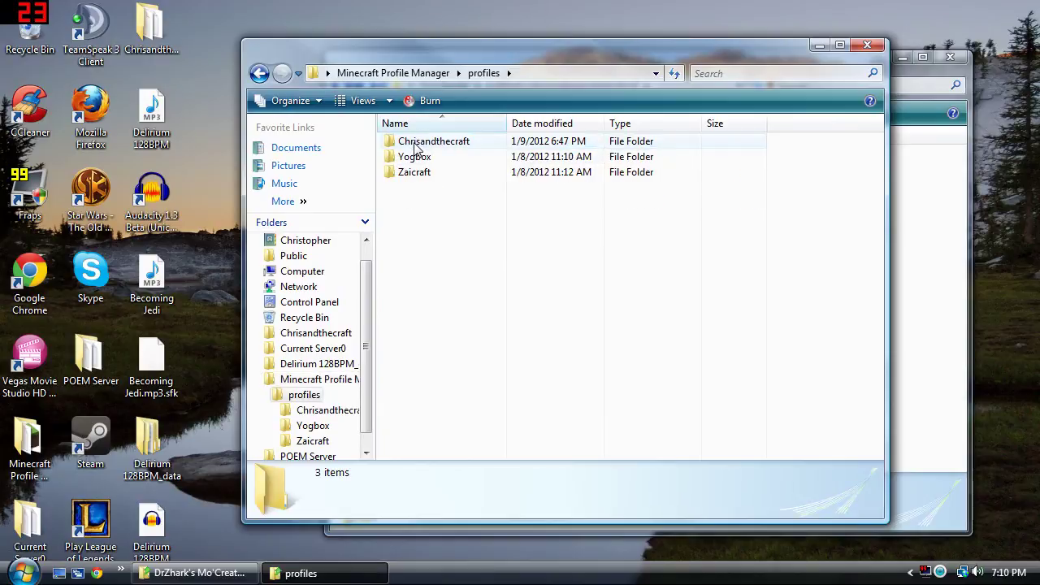
{"action": "double_click", "coordinate": [435, 144]}
{"action": "double_click", "coordinate": [434, 144]}
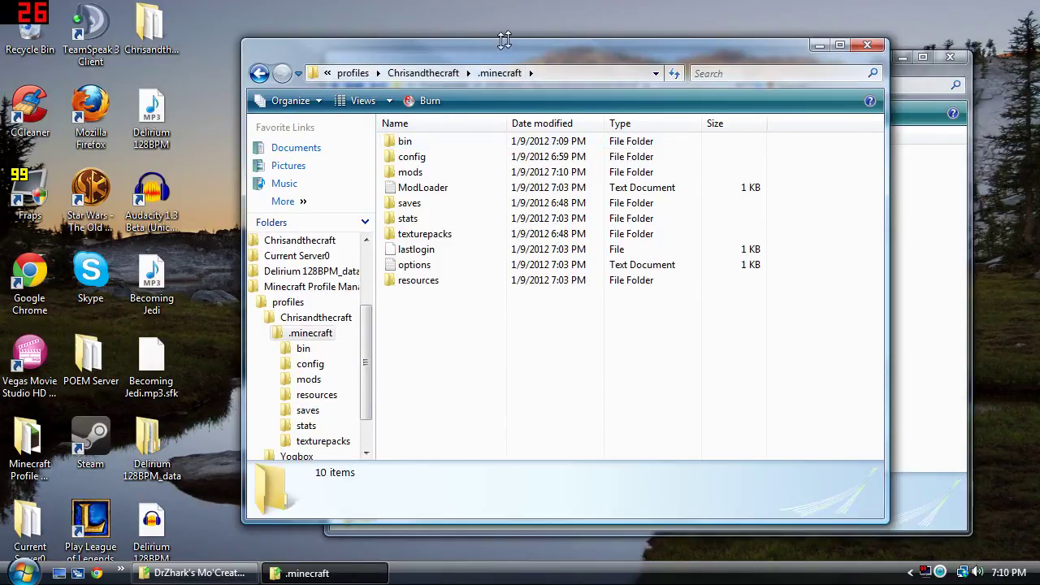
{"action": "left_click_drag", "start_coordinate": [487, 46], "coordinate": [314, 52]}
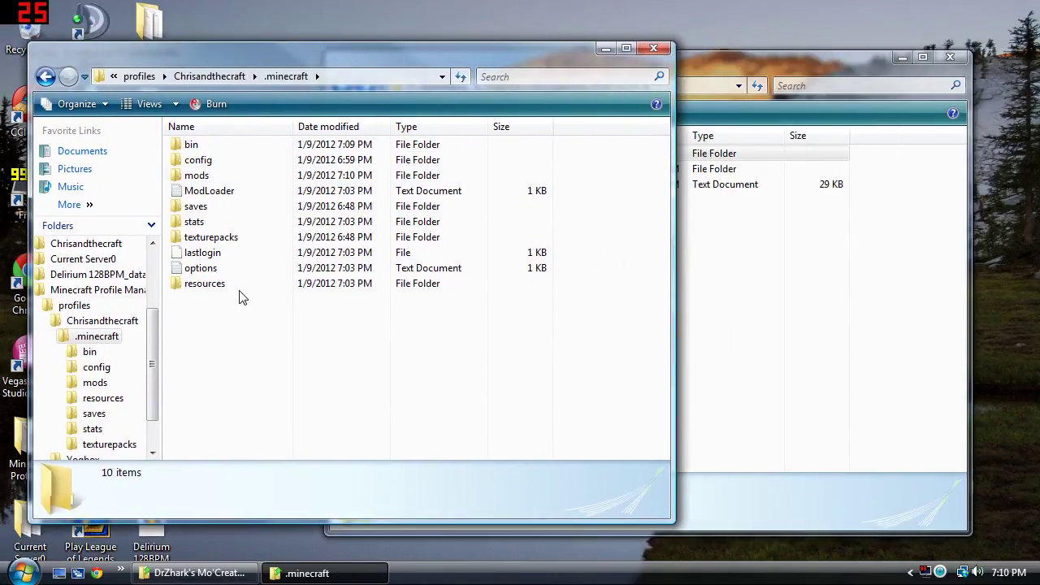
{"action": "left_click", "coordinate": [796, 262]}
{"action": "left_click_drag", "start_coordinate": [581, 65], "coordinate": [774, 52]}
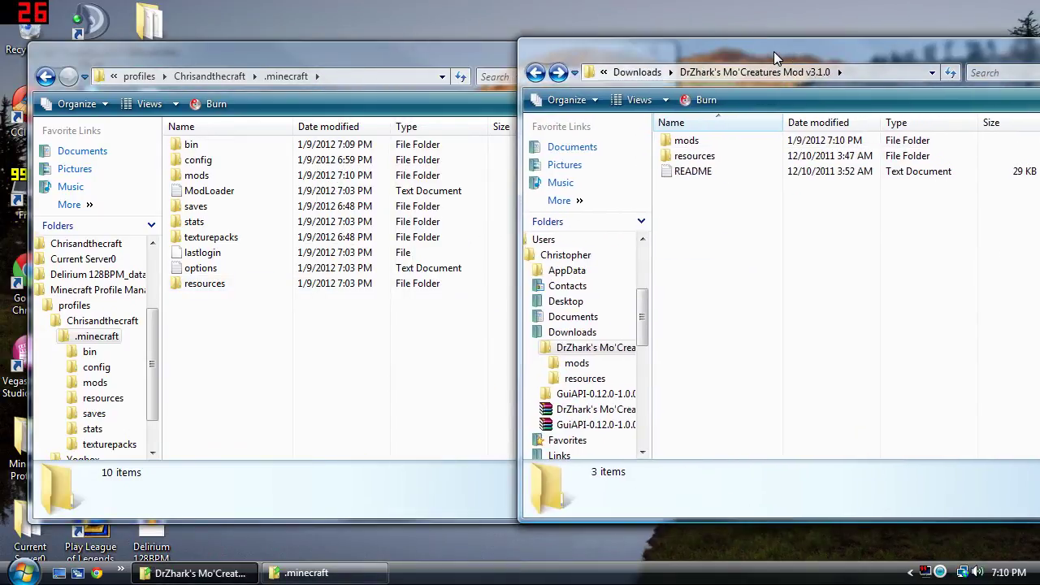
Move the mod's resources folder into .minecraft, merging it with the existing resources folder.
{"action": "left_click", "coordinate": [731, 158]}
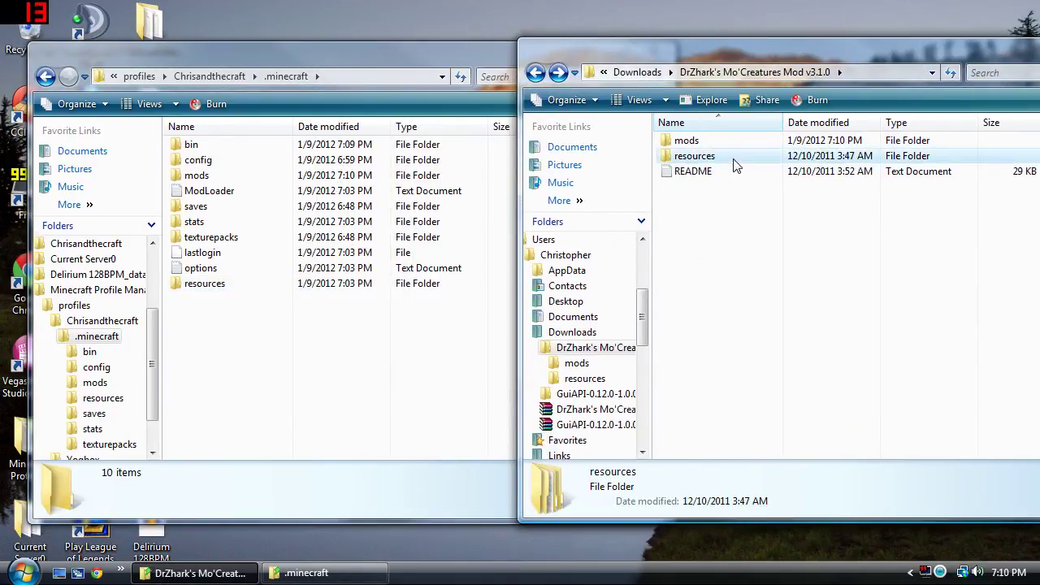
{"action": "left_click_drag", "start_coordinate": [738, 165], "coordinate": [195, 328]}
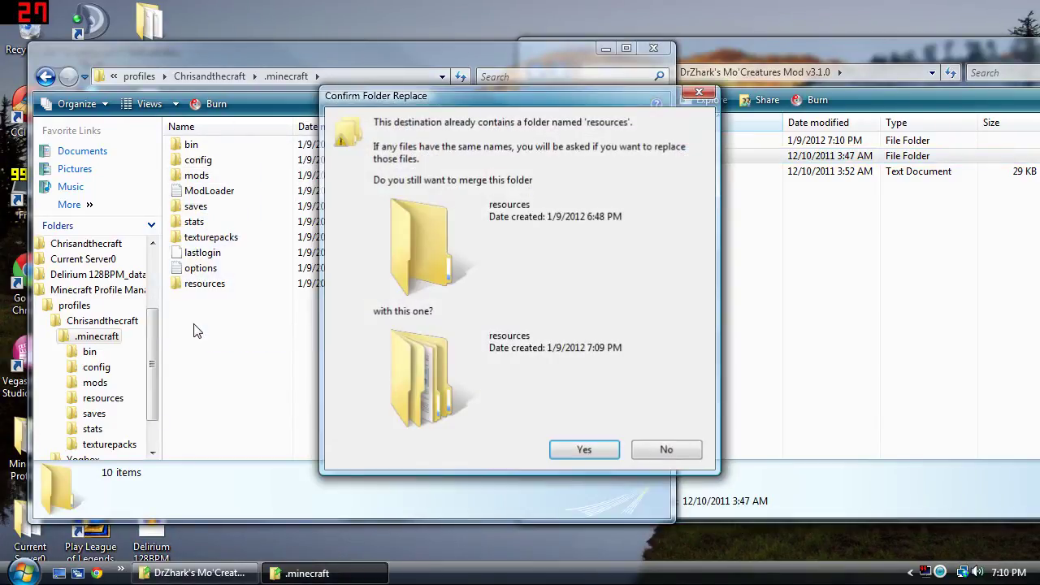
{"action": "left_click", "coordinate": [584, 449]}
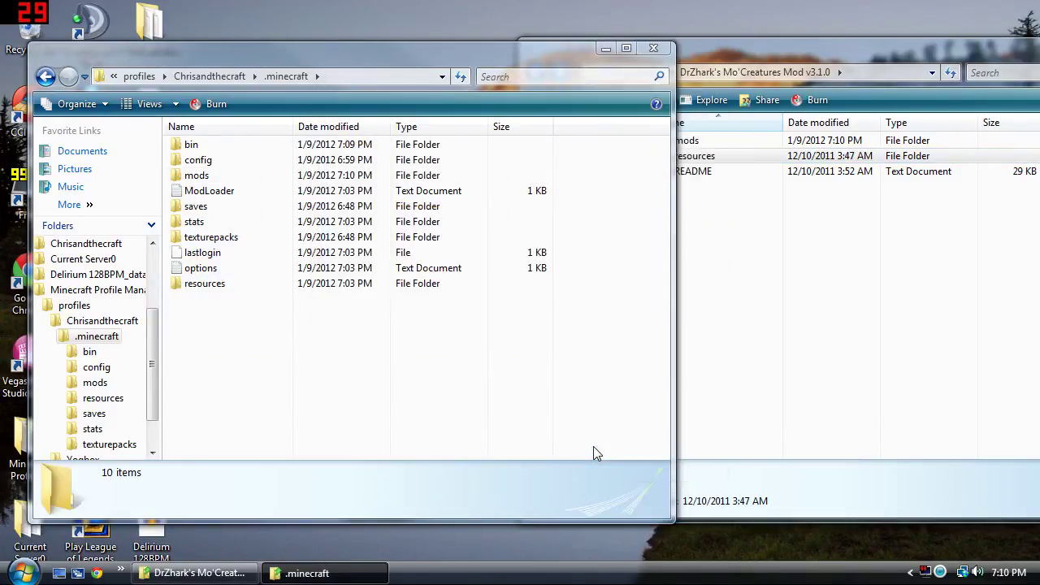
Close the extracted DrZhark's Mo'Creatures Mod v3.1.0 folder and the profile's .minecraft folder.
{"action": "left_click", "coordinate": [820, 42]}
{"action": "left_click_drag", "start_coordinate": [838, 47], "coordinate": [587, 52]}
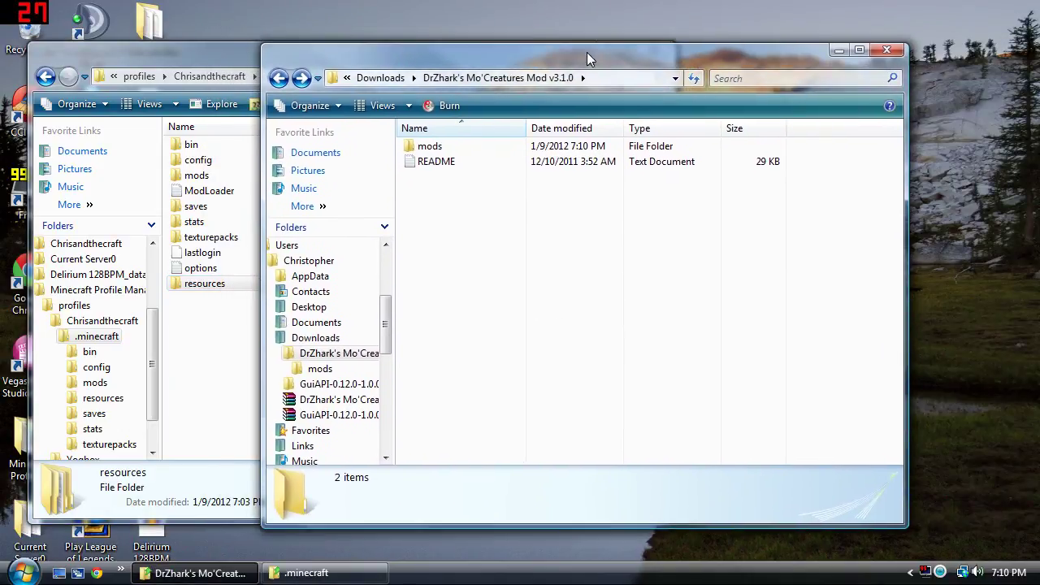
{"action": "left_click", "coordinate": [889, 53]}
{"action": "left_click_drag", "start_coordinate": [428, 53], "coordinate": [624, 43]}
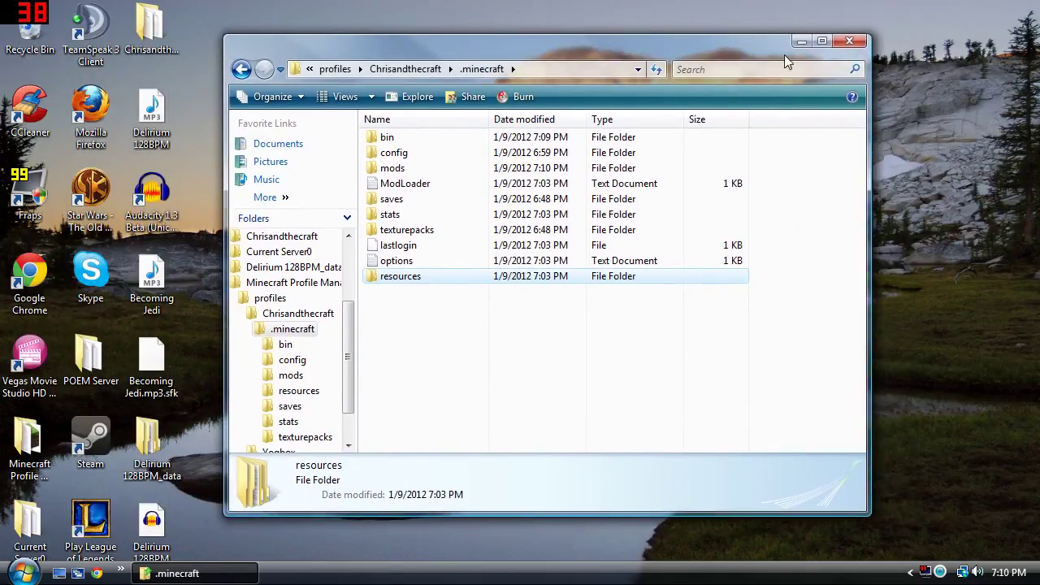
{"action": "left_click", "coordinate": [849, 43]}
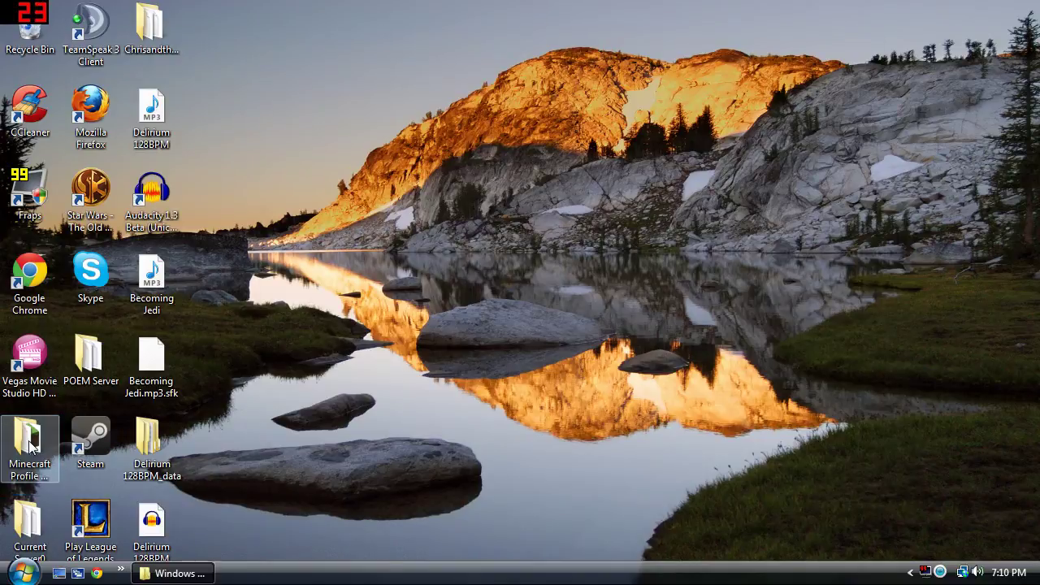
Open the Minecraft Profile Manager folder from the desktop and launch the Minecraft application in it.
{"action": "double_click", "coordinate": [30, 445]}
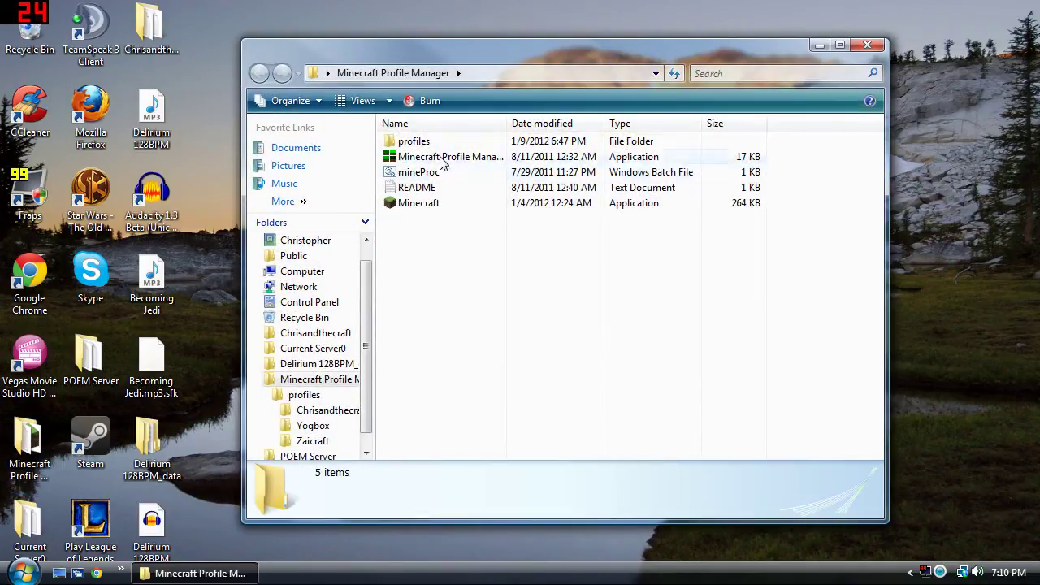
{"action": "left_click", "coordinate": [429, 204]}
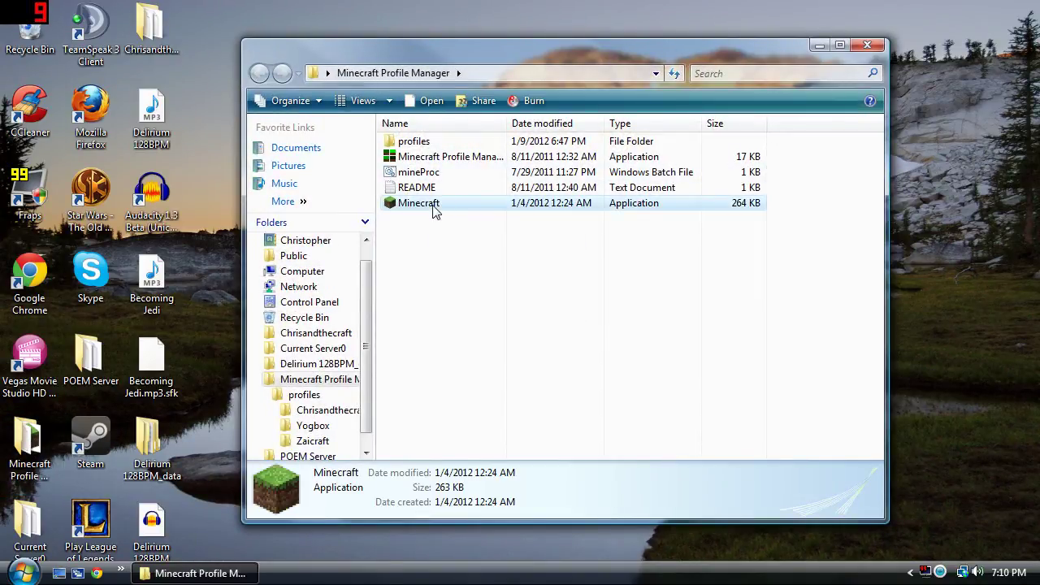
{"action": "left_click", "coordinate": [429, 205]}
{"action": "double_click", "coordinate": [483, 205]}
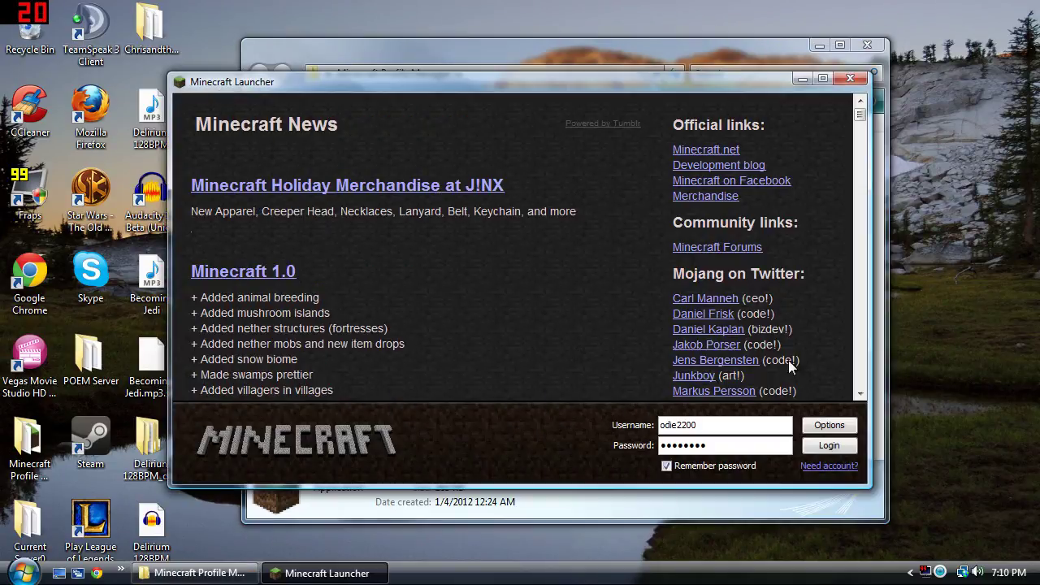
Log in to Minecraft with the remembered account and open the singleplayer world selection.
{"action": "left_click", "coordinate": [845, 443]}
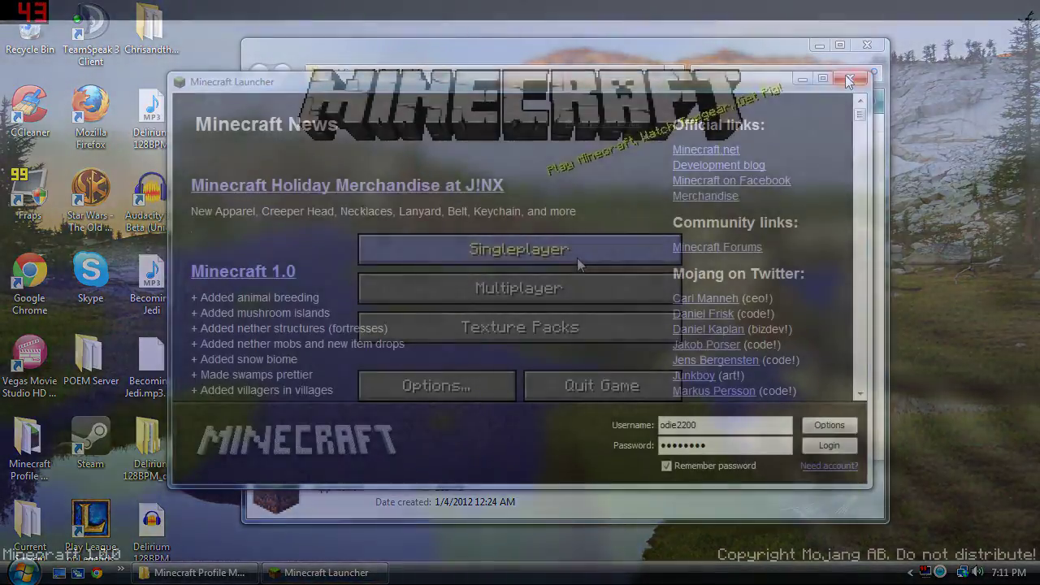
{"action": "left_click", "coordinate": [564, 251]}
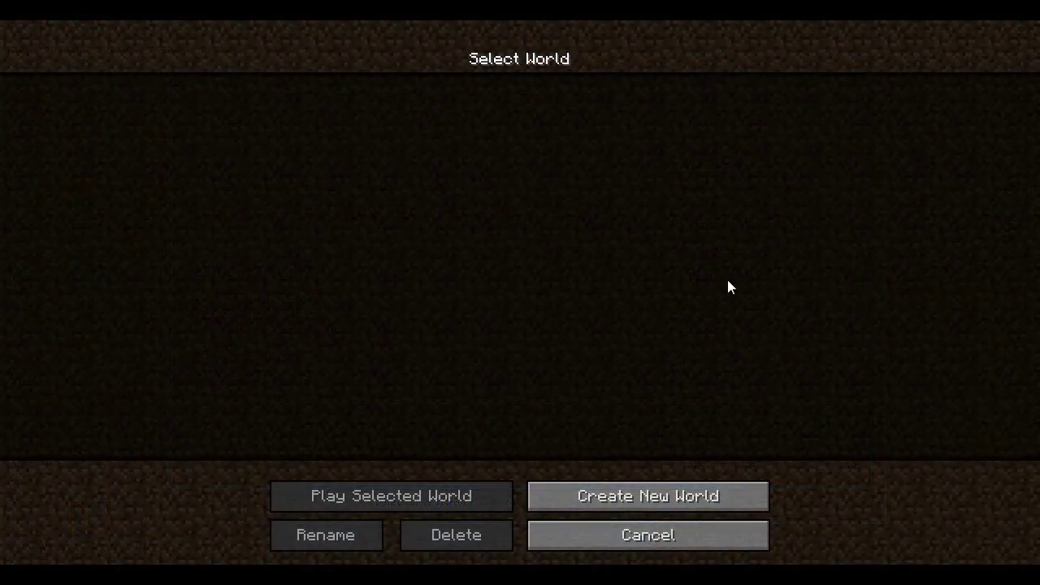